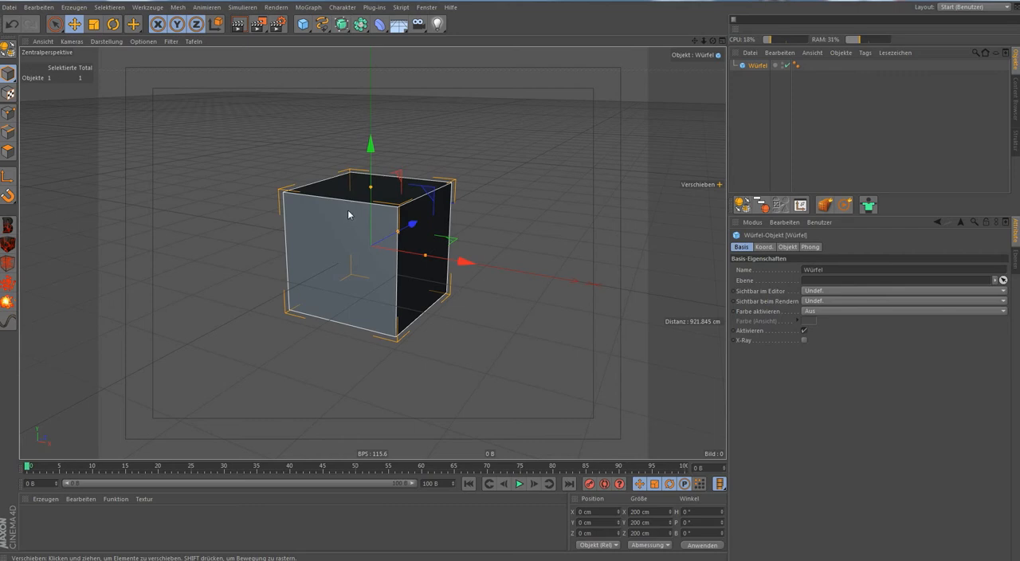
Rotate the cube about its pitch axis to -45°.
scroll(382, 200, up, 2)
alt+drag(456, 192, 536, 207)
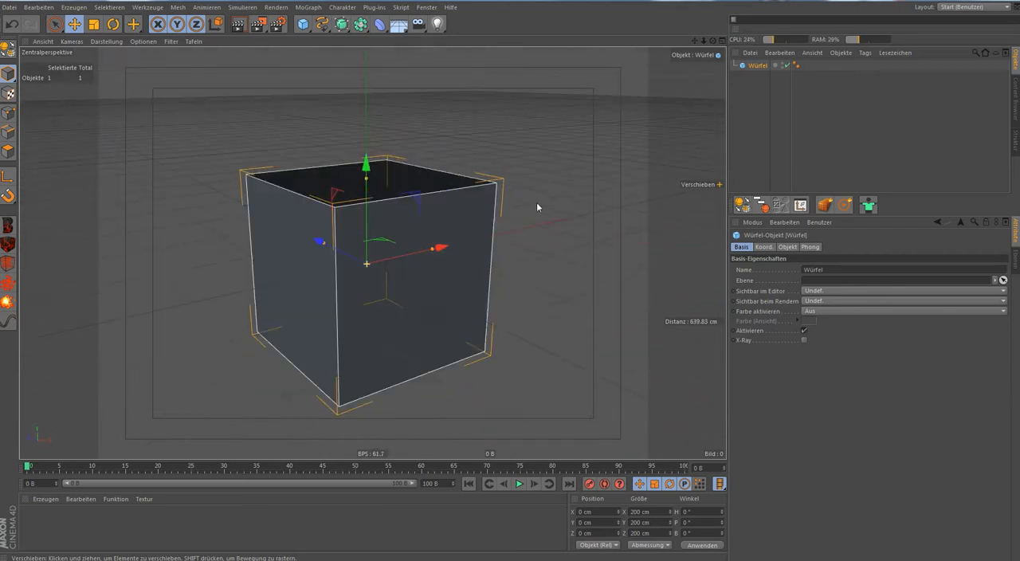
key(r)
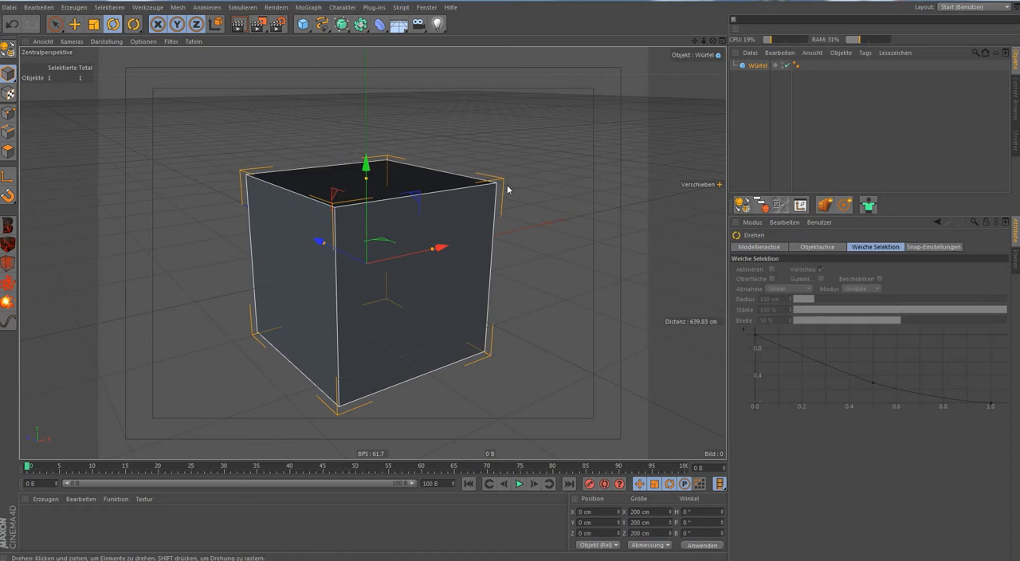
drag(399, 252, 375, 214)
alt+drag(384, 250, 483, 230)
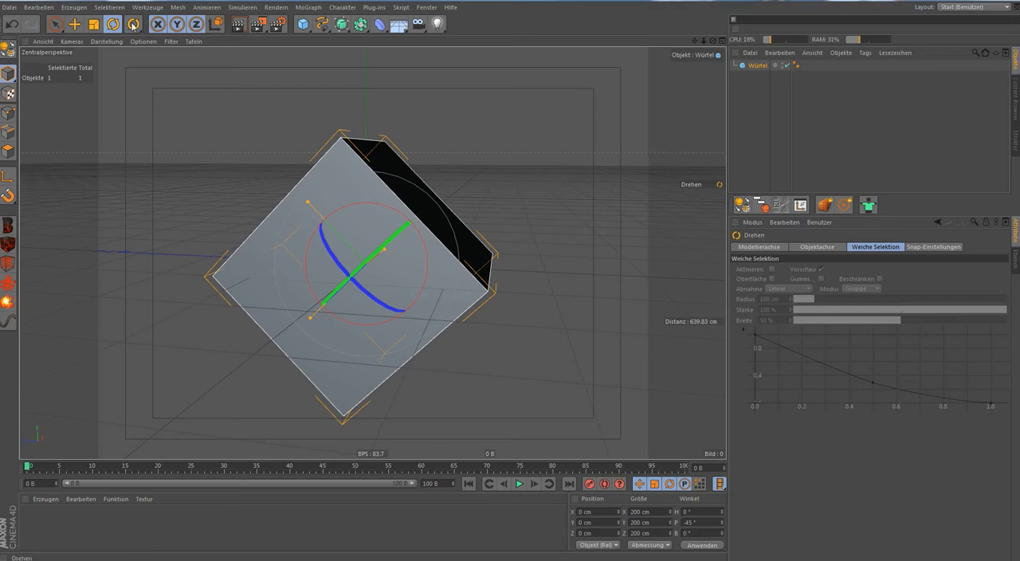
Switch to world axes and rotate the cube onto its corner, to about H -30°, P -35°, B -45°.
click(216, 26)
alt+drag(350, 137, 523, 166)
drag(406, 225, 435, 253)
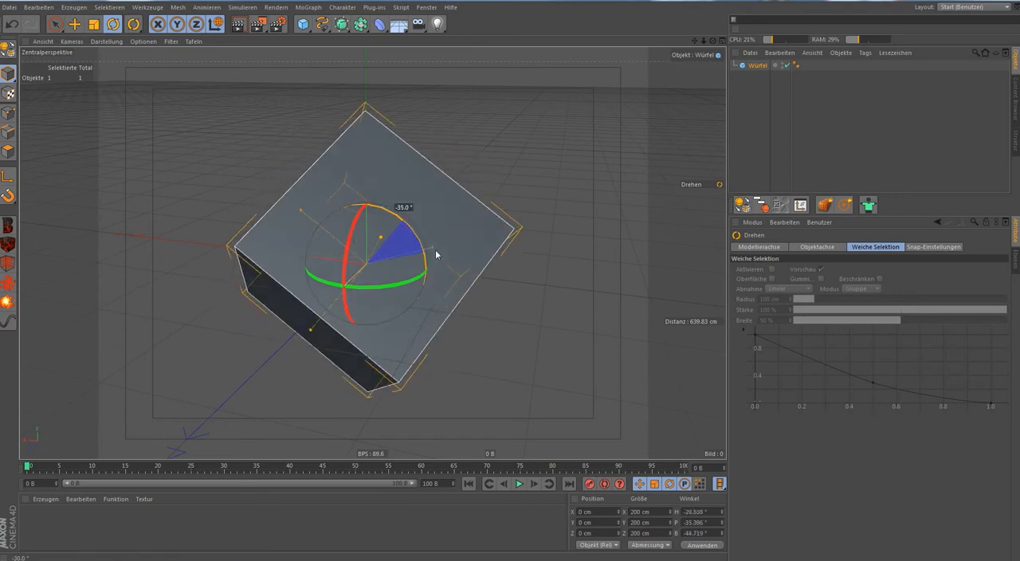
alt+drag(489, 183, 426, 201)
Add a second cube and move it straight down below the tilted cube to Y -280 cm.
scroll(428, 201, down, 5)
alt+middle_drag(443, 232, 391, 206)
alt+drag(391, 206, 429, 40)
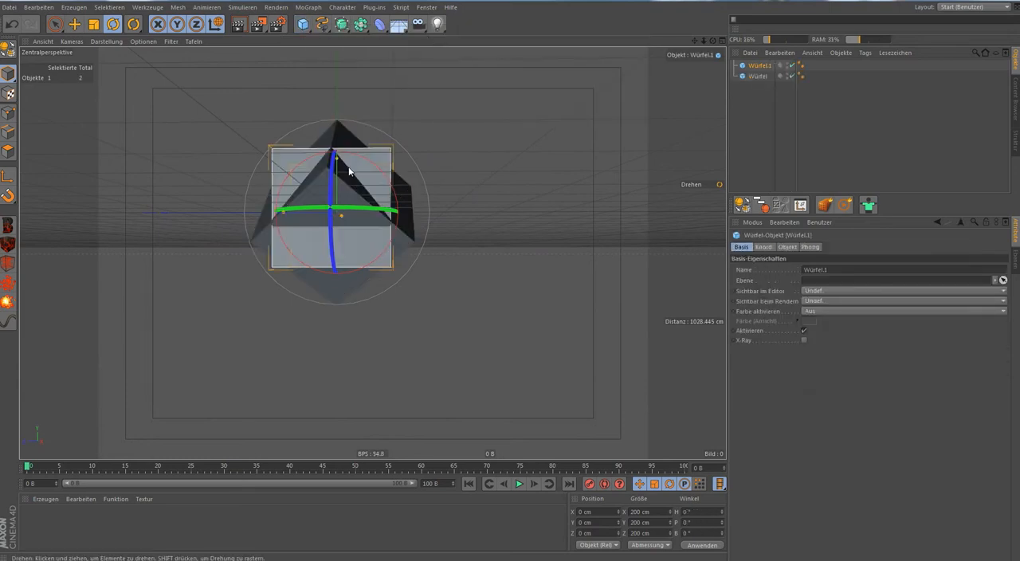
key(space)
drag(338, 119, 344, 269)
alt+middle_drag(442, 255, 483, 213)
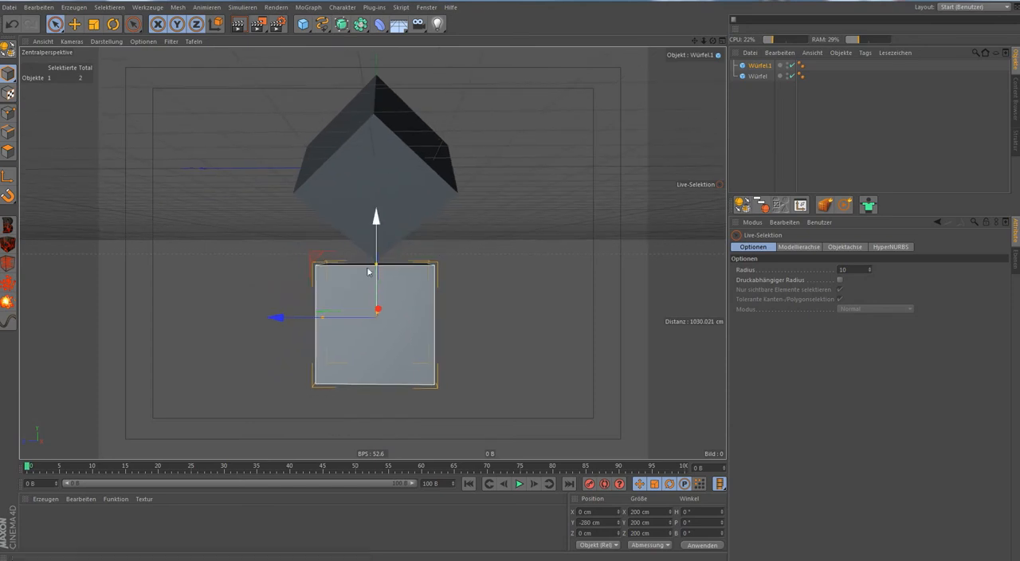
Reshape the lower cube into a flat plate of about 562 x 26 x 546 cm and raise it to Y -260 cm.
drag(377, 267, 430, 257)
drag(328, 305, 264, 288)
alt+drag(314, 310, 399, 244)
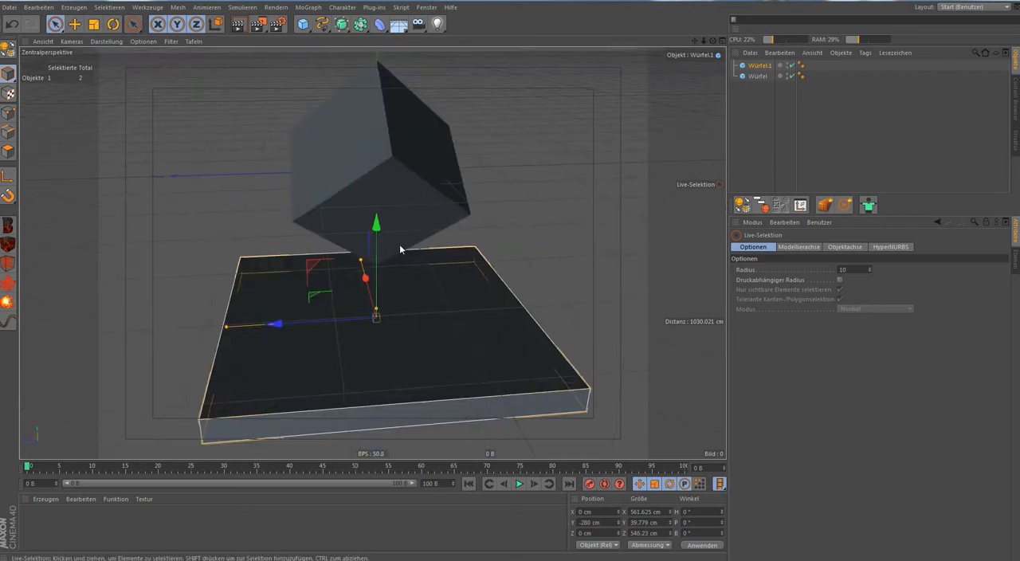
drag(375, 208, 336, 236)
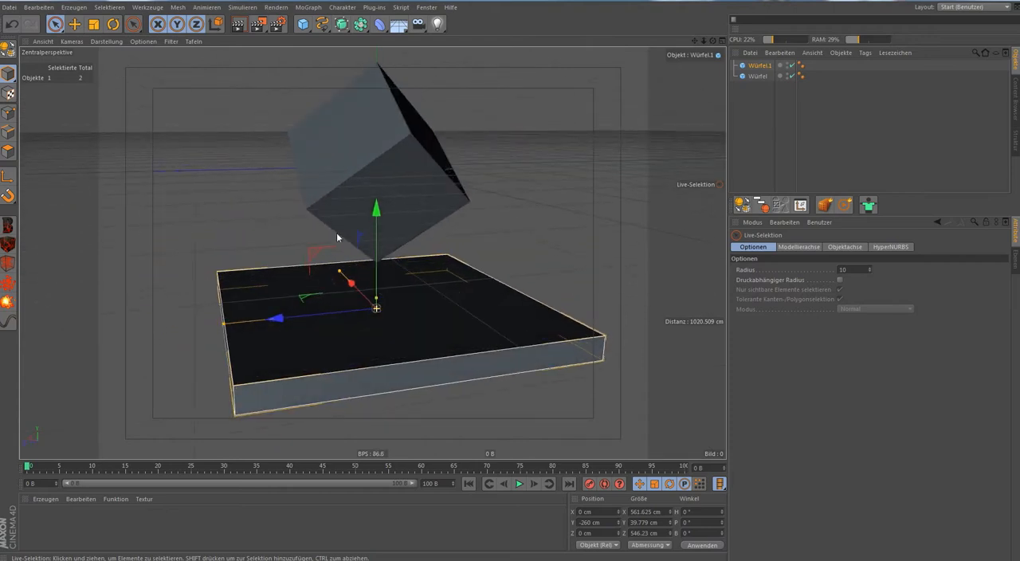
mouse_move(451, 229)
alt+mouse_down()
mouse_move(426, 238)
mouse_move(432, 222)
alt+mouse_up()
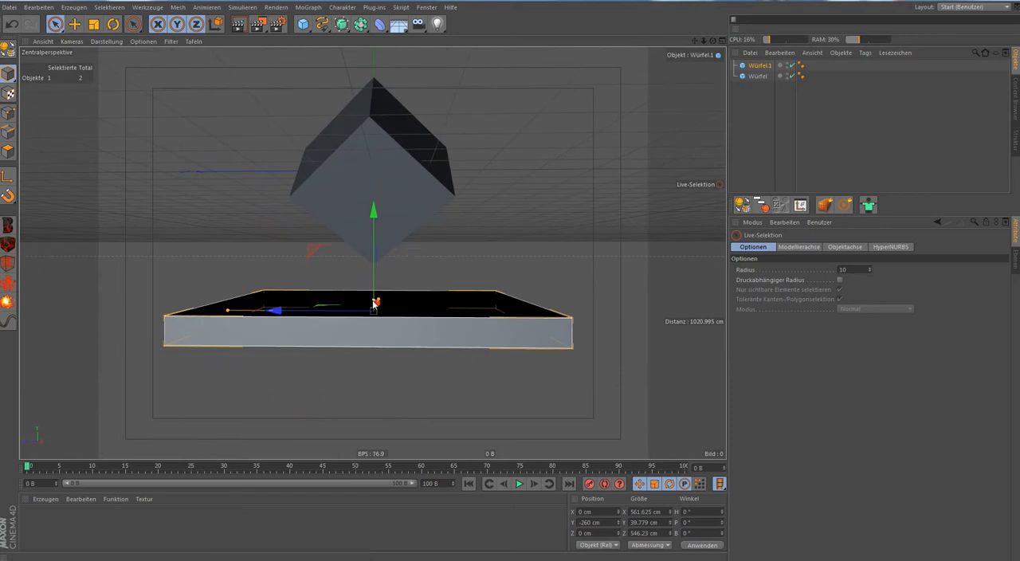
drag(375, 305, 376, 308)
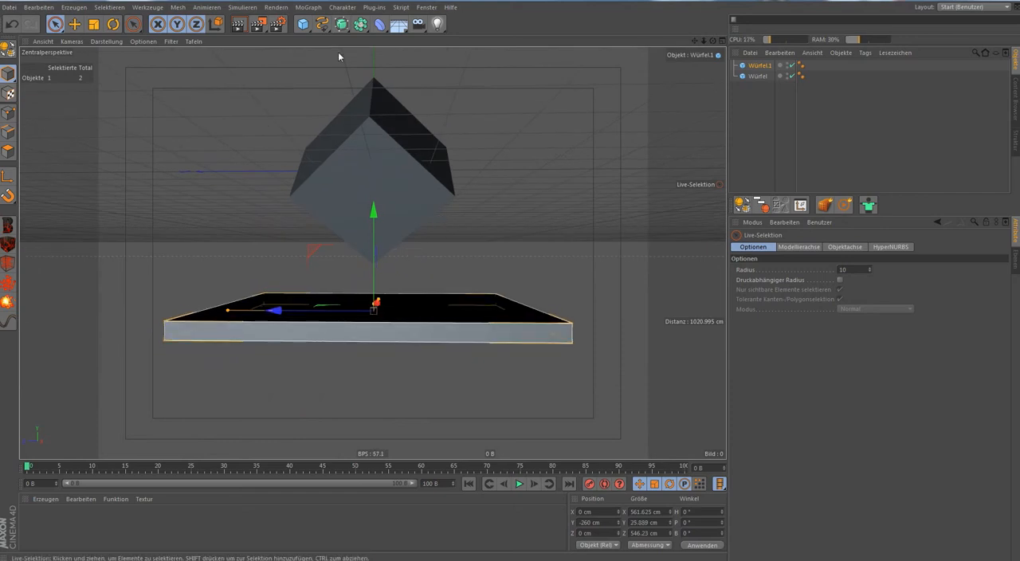
Add a MoGraph Klon object with the plate as its child and lower it to Y -360 cm.
click(310, 8)
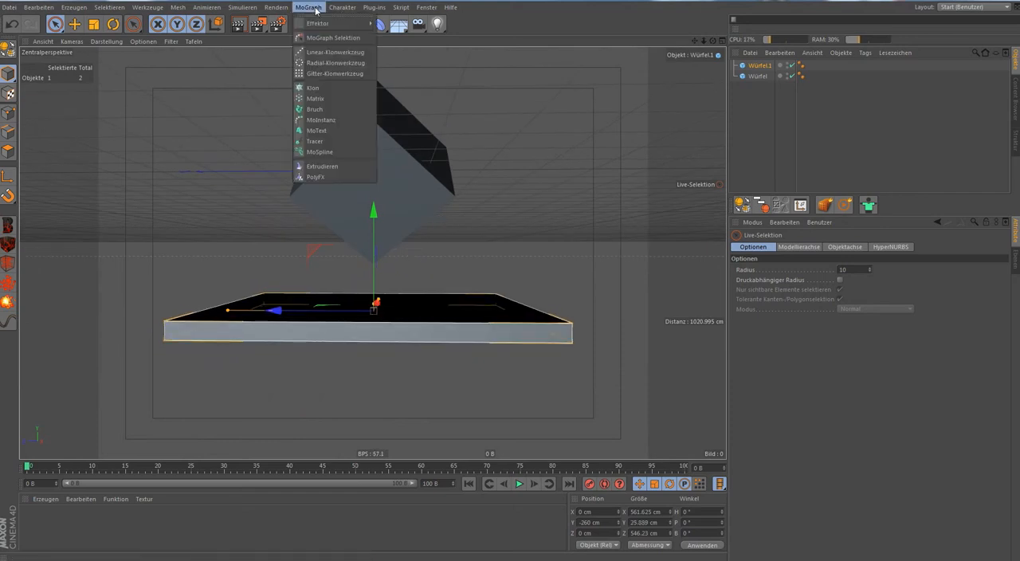
click(343, 89)
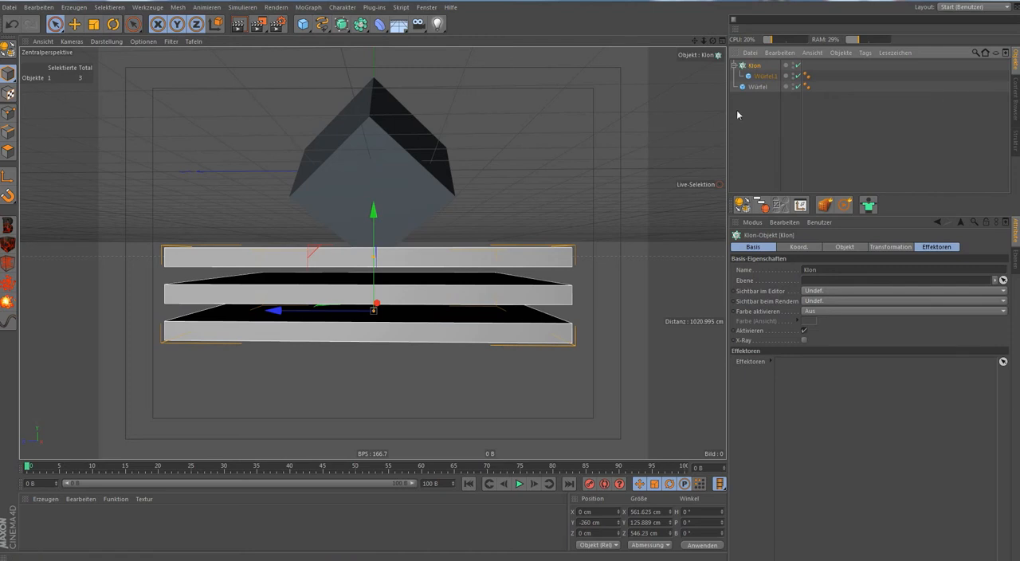
alt+right_drag(596, 134, 574, 155)
alt+middle_drag(591, 151, 587, 185)
drag(411, 214, 415, 246)
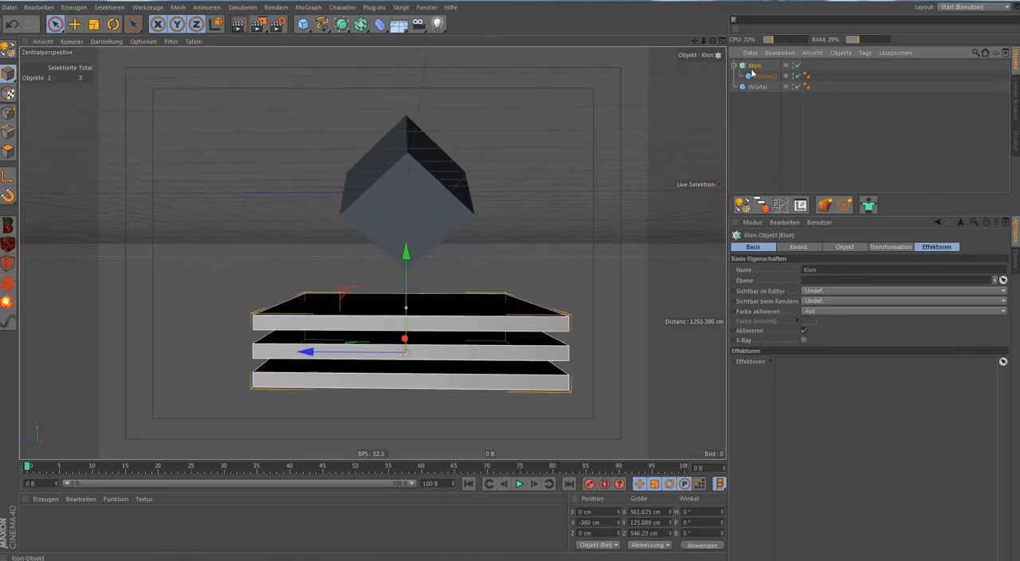
Set the number of plate clones to 6 and lower the stack below the cube to about Y -439 cm.
click(842, 247)
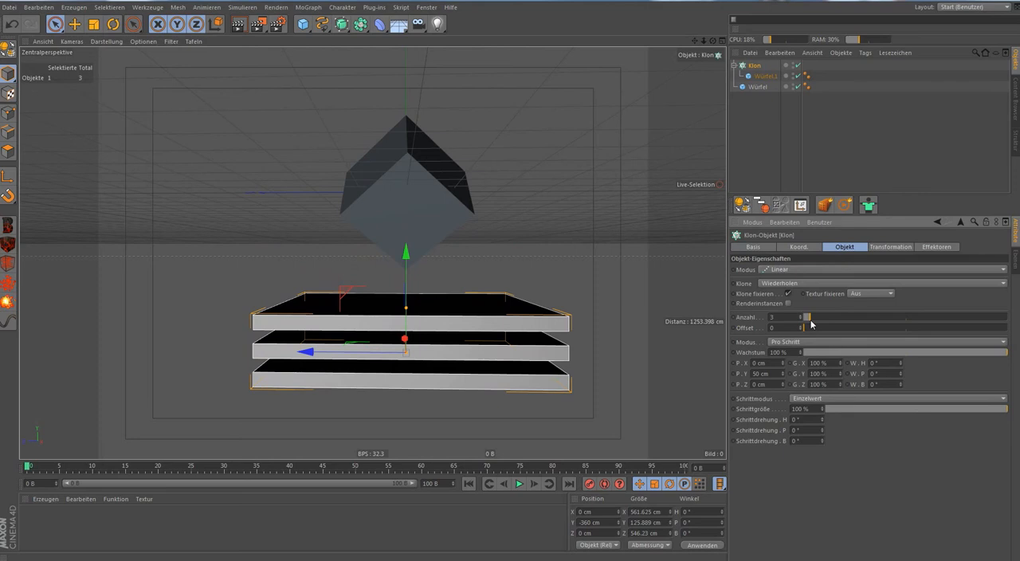
drag(811, 323, 816, 321)
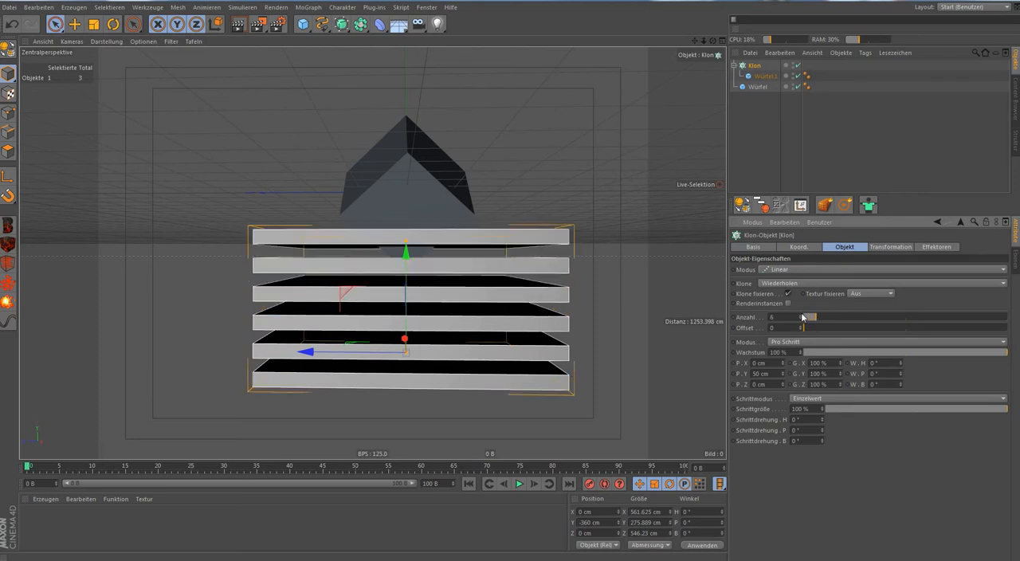
drag(407, 249, 412, 295)
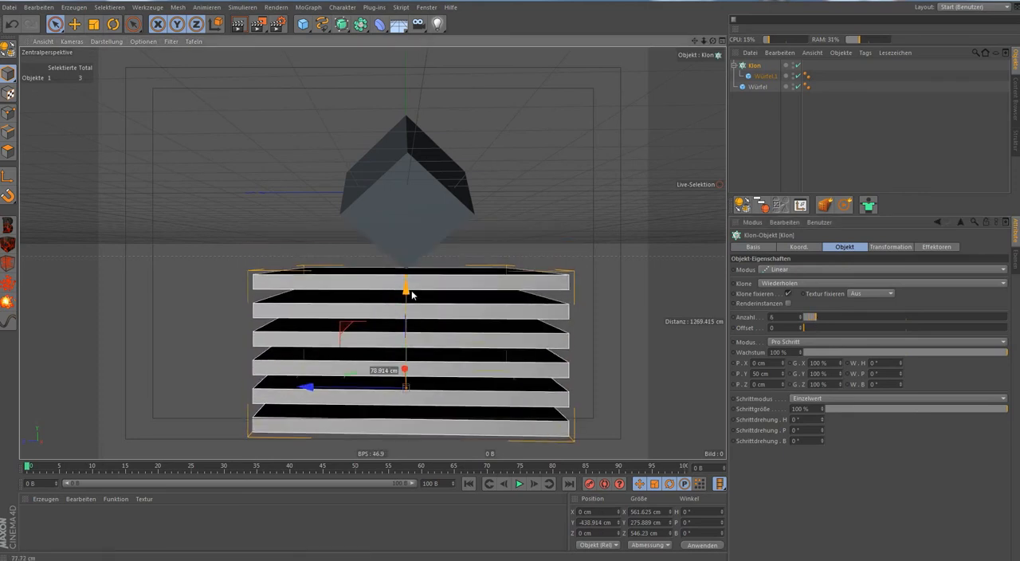
Create a Boole object and nest the tilted cube and the Klon object beneath it, with the cube first.
click(362, 25)
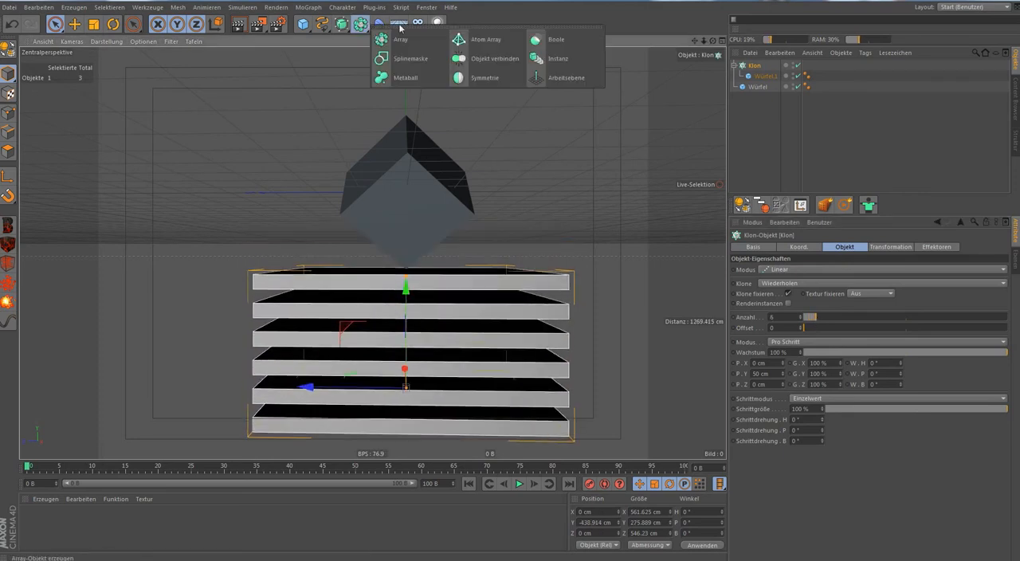
click(536, 38)
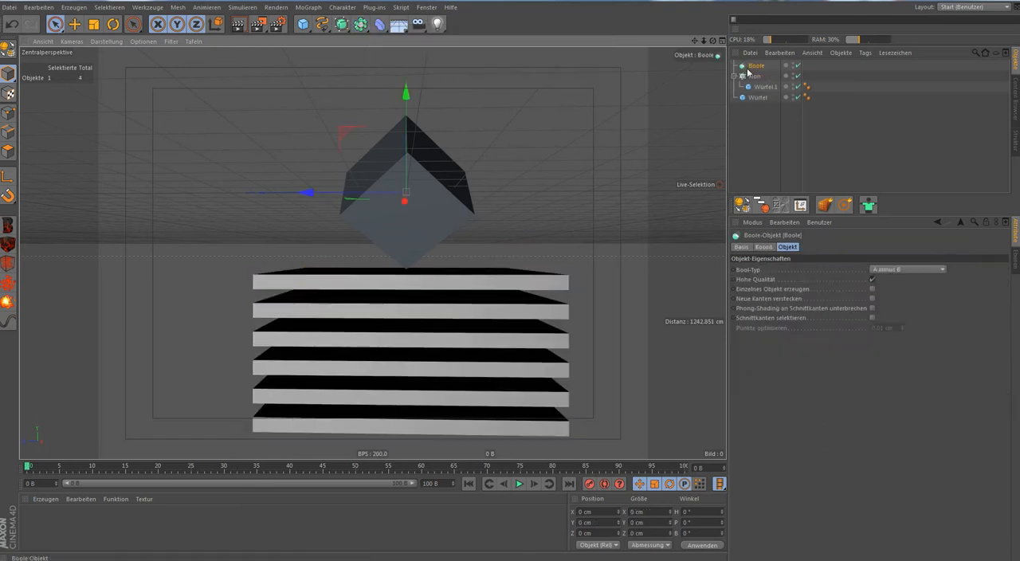
drag(755, 70, 753, 67)
click(740, 87)
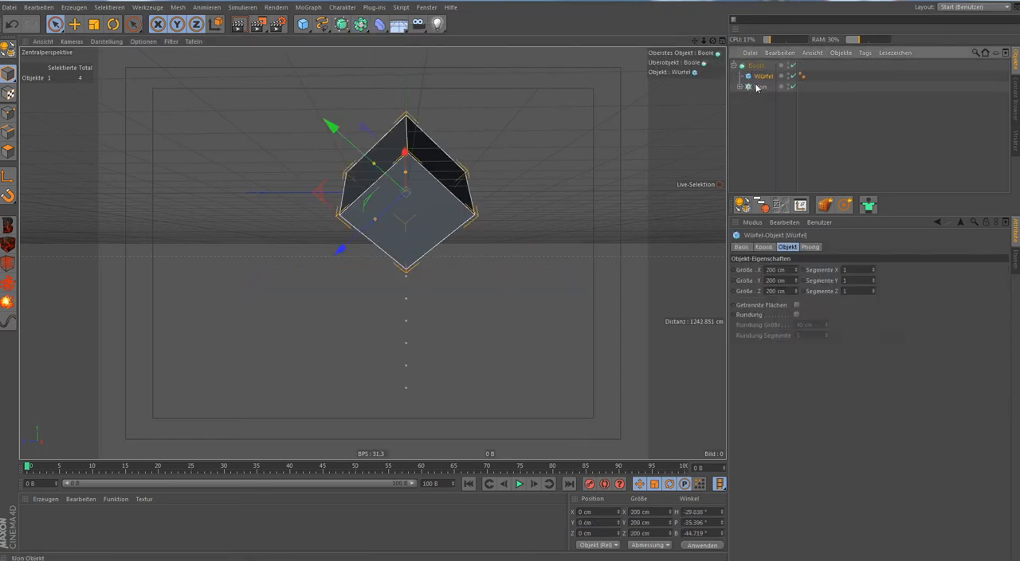
click(756, 87)
click(411, 298)
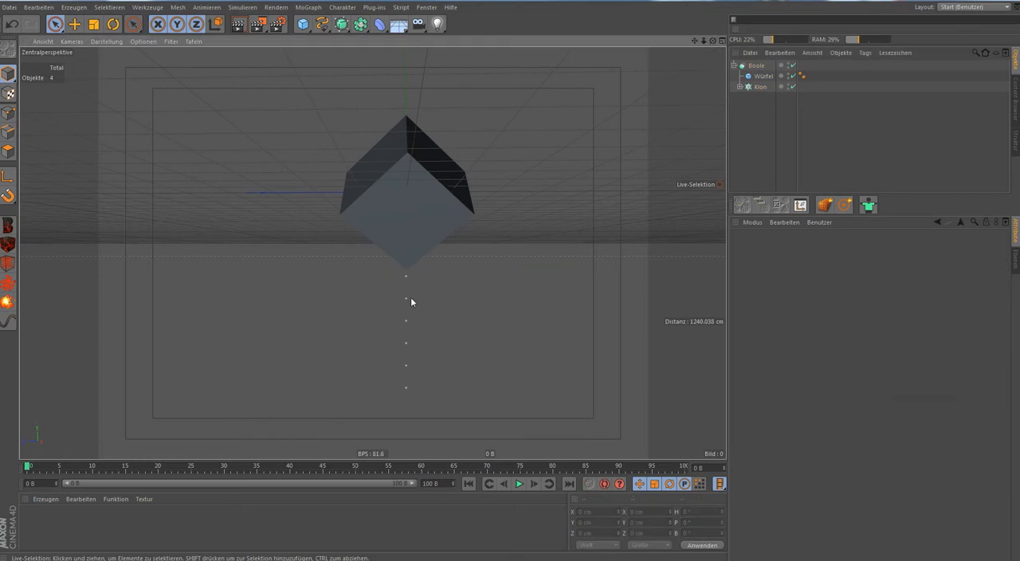
Raise the clone stack up through the cube and view the slices cut by the Boole object.
click(758, 87)
drag(405, 294, 405, 173)
click(765, 149)
alt+drag(486, 150, 579, 178)
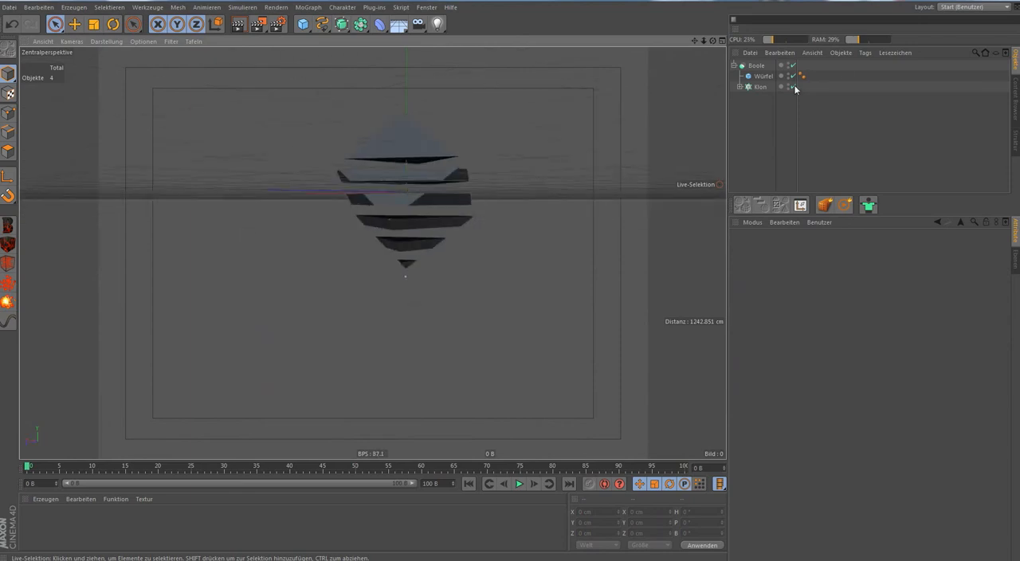
Take the cube and the Klon object out of the Boole object and delete the Boole.
drag(757, 74, 760, 100)
click(756, 68)
key(Delete)
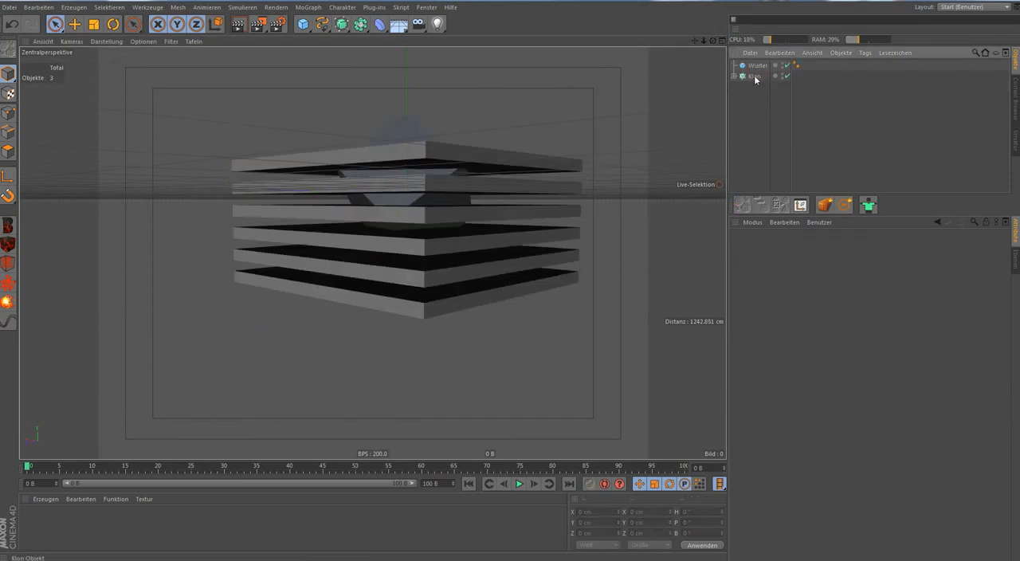
Lower the clone stack back below the cube to about Y -472 cm.
click(754, 78)
drag(408, 176, 417, 300)
alt+drag(338, 230, 403, 209)
Add a Boole object set to A minus B, with the cube as first child and the Klon object as second.
click(360, 23)
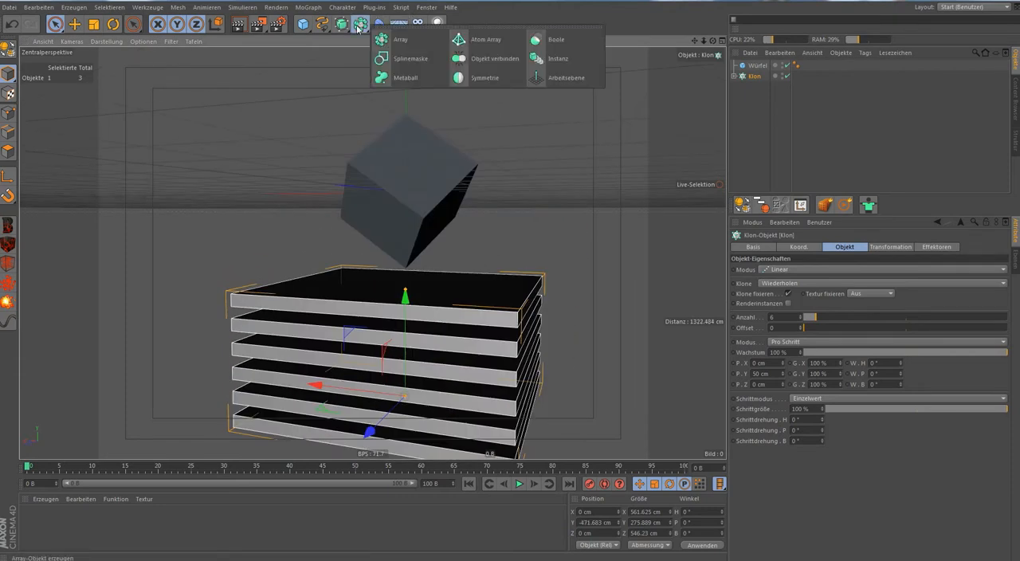
click(552, 39)
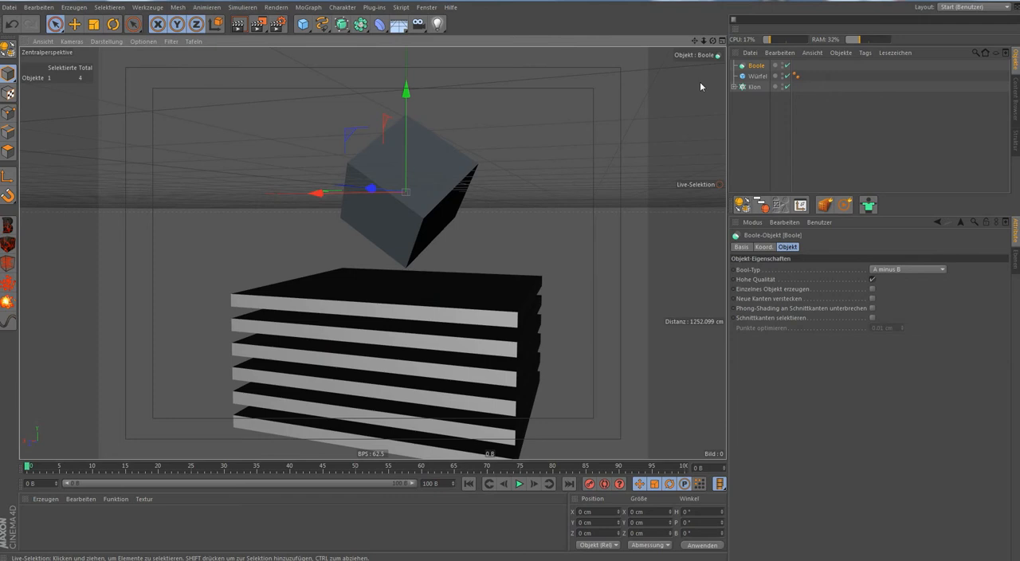
alt+drag(671, 105, 624, 148)
mouse_move(753, 87)
mouse_down()
mouse_move(757, 67)
mouse_move(760, 83)
mouse_up()
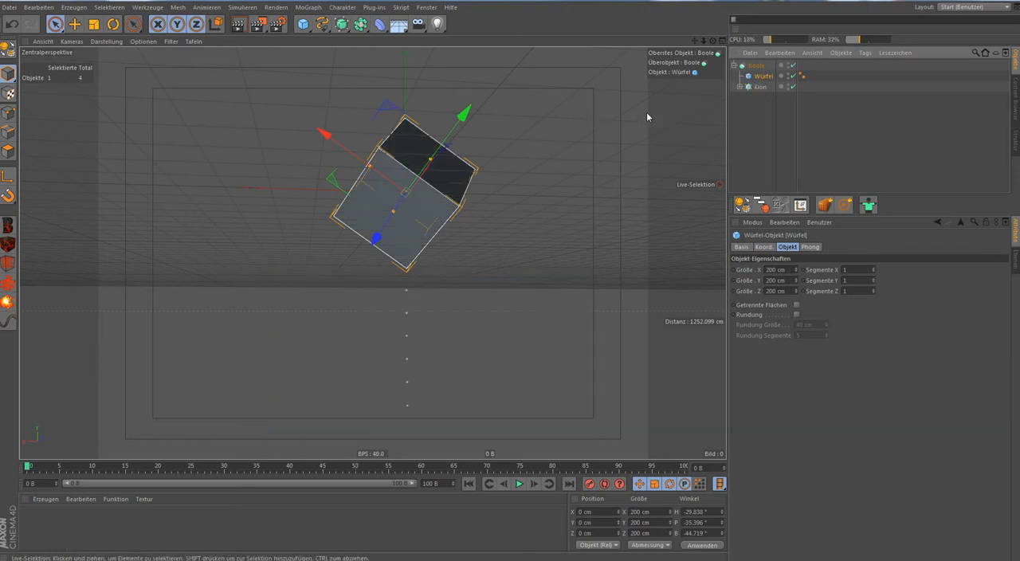
alt+drag(654, 110, 406, 120)
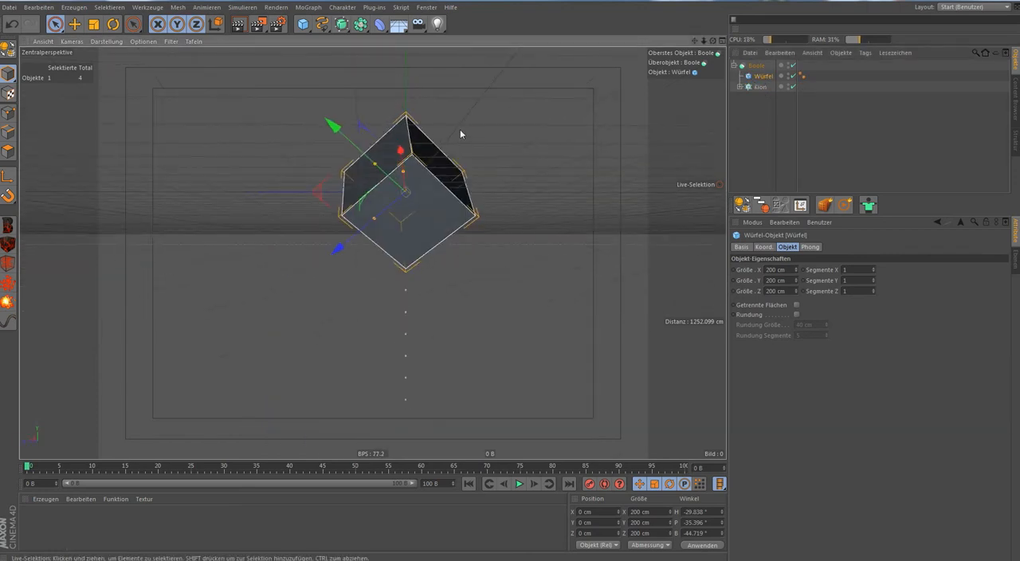
Raise the clone stack into the cube to about Y -194 cm and inspect the cut from several angles.
click(759, 87)
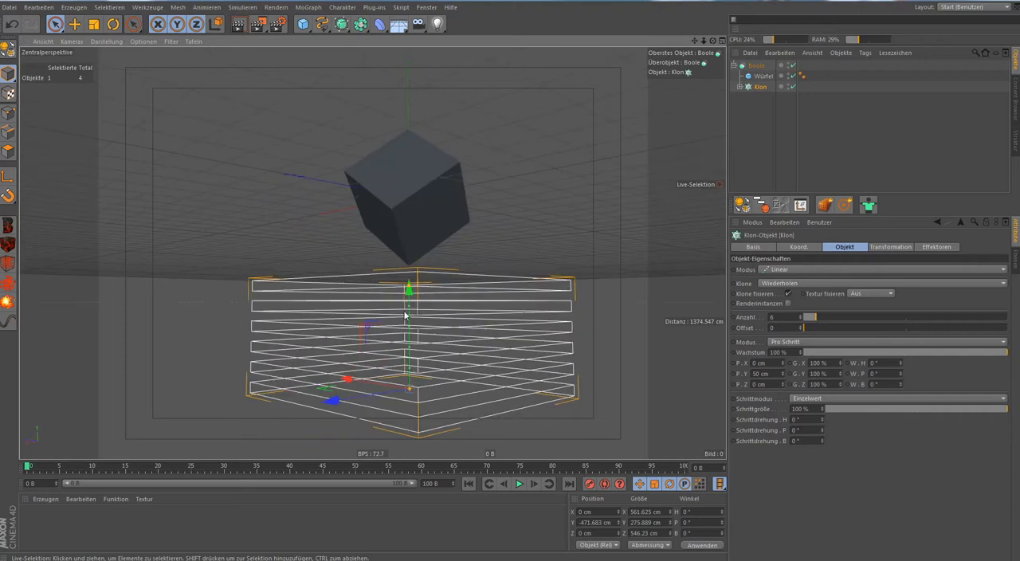
drag(407, 306, 548, 298)
scroll(435, 250, up, 3)
mouse_move(373, 253)
alt+mouse_down()
mouse_move(470, 244)
mouse_move(358, 323)
mouse_move(396, 291)
mouse_move(613, 284)
mouse_move(710, 257)
alt+mouse_up()
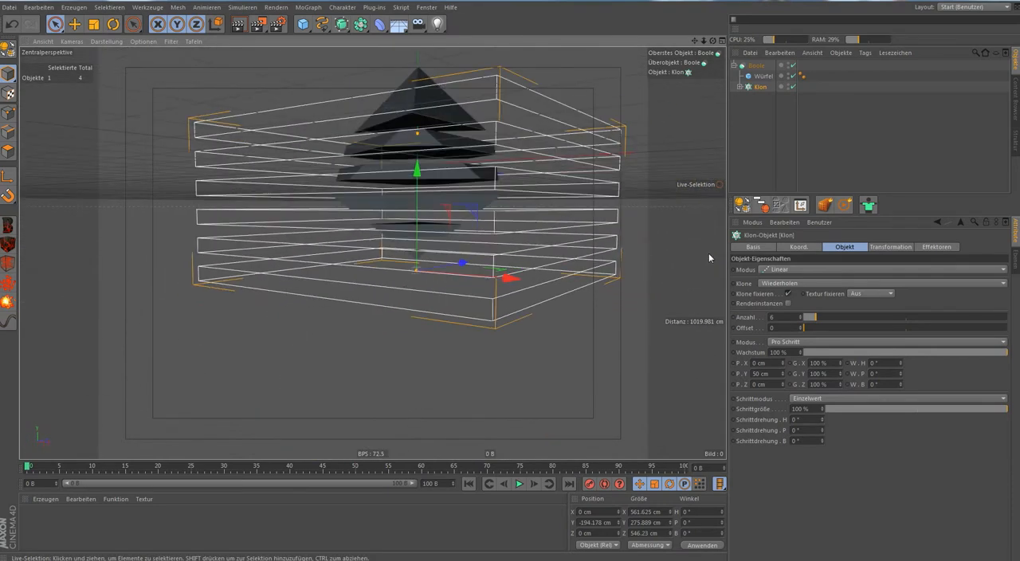
Keyframe the clone stack's vertical move from about Y -454 cm at frame 0 to about Y 206 cm at frame 30.
mouse_move(415, 169)
mouse_down()
mouse_move(417, 206)
mouse_move(462, 312)
mouse_move(398, 310)
mouse_move(457, 319)
mouse_move(338, 328)
mouse_up()
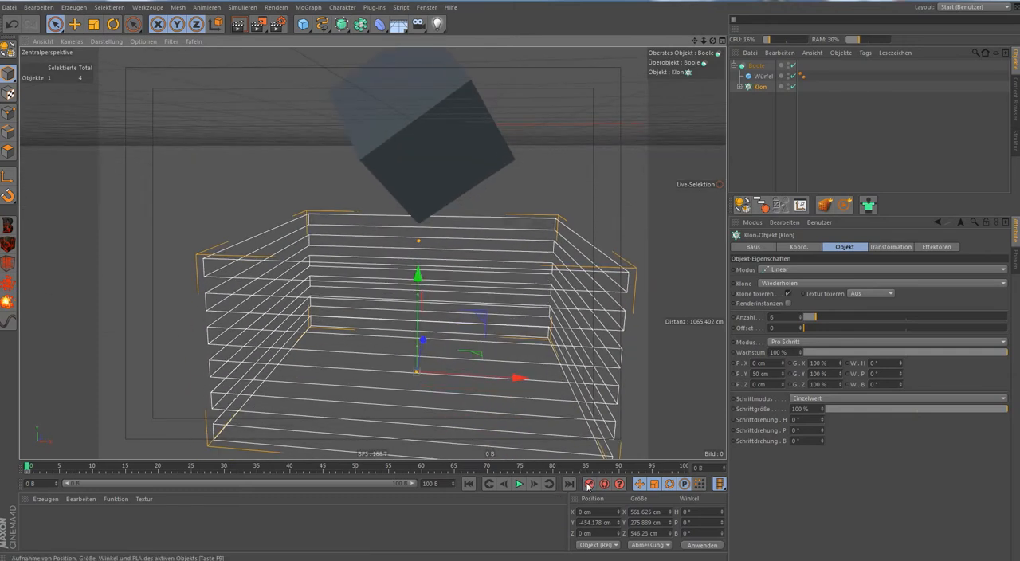
click(62, 467)
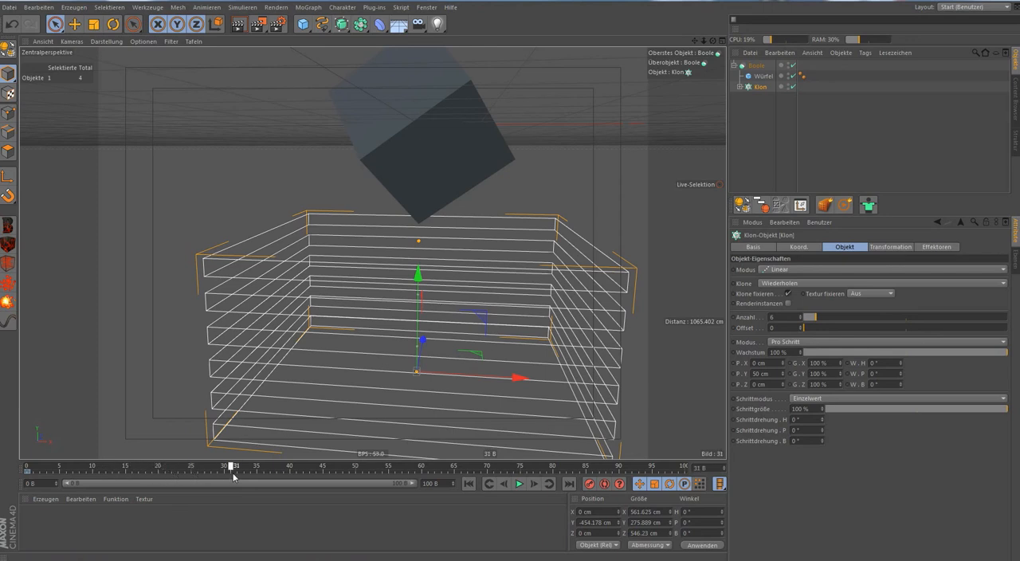
scroll(250, 373, down, 4)
alt+middle_drag(311, 327, 207, 393)
drag(267, 334, 289, 116)
alt+middle_drag(370, 164, 412, 205)
mouse_move(377, 250)
alt+mouse_down()
mouse_move(358, 252)
mouse_move(361, 271)
alt+mouse_up()
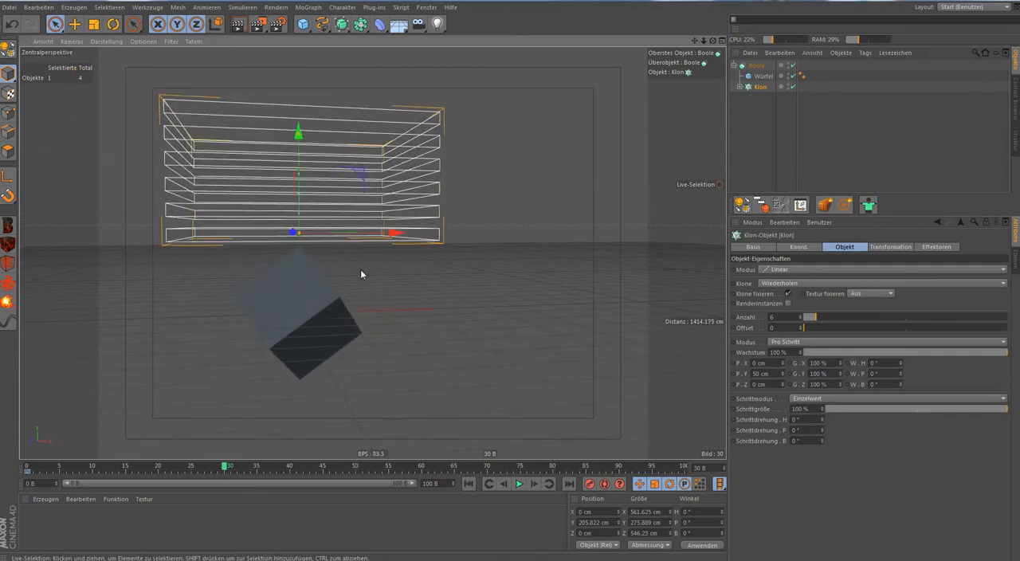
Play the slicing animation from the first frame and stop it.
click(468, 484)
click(518, 484)
click(518, 484)
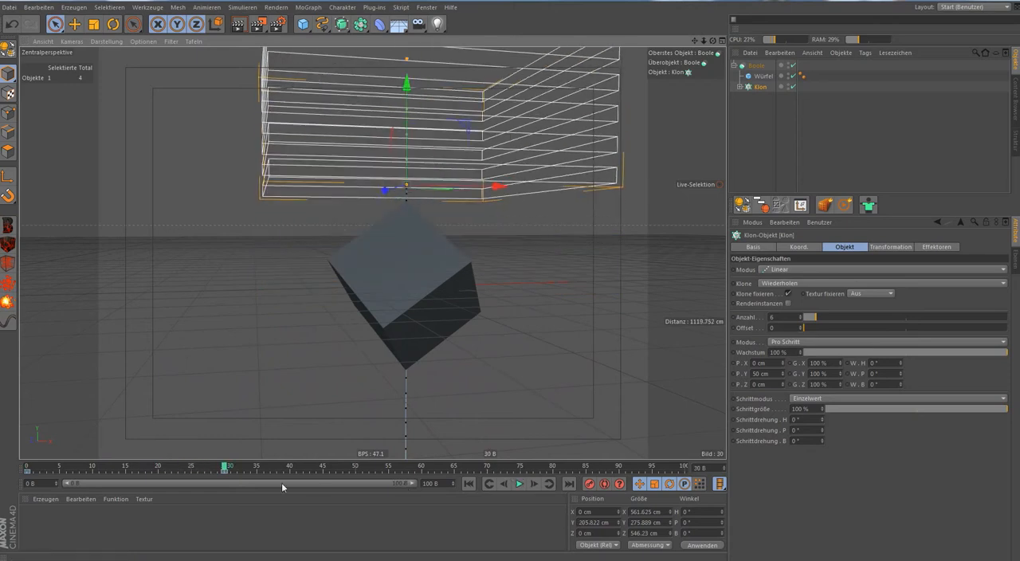
Move the clone stack's end keyframe from frame 30 to frame 50 and replay the animation from the start.
drag(226, 472, 364, 483)
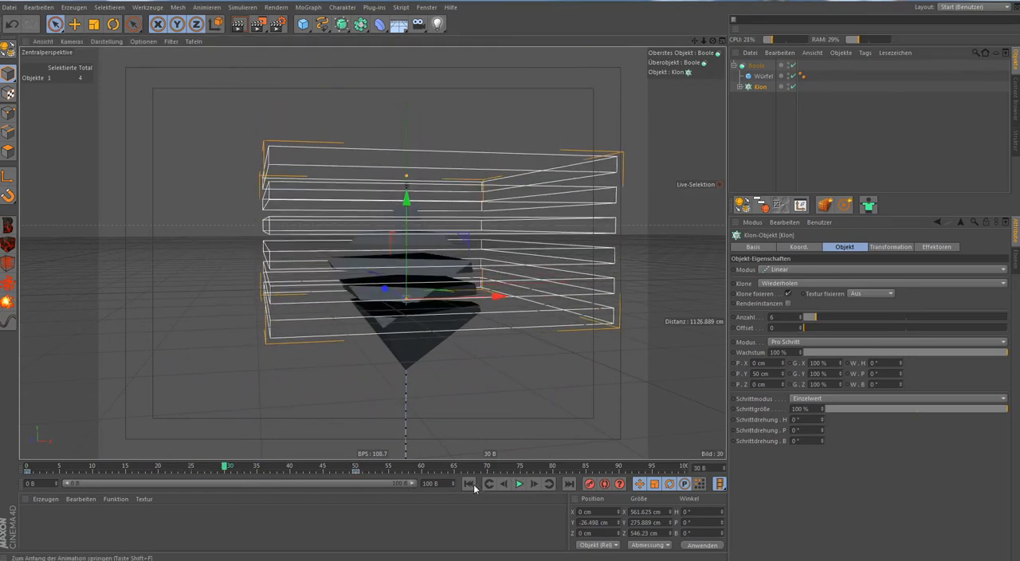
click(468, 484)
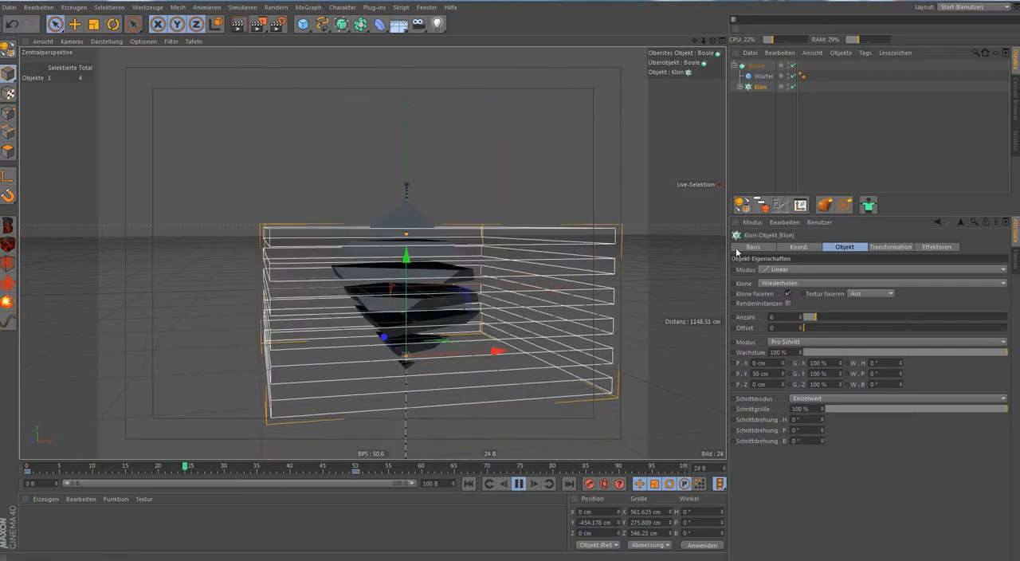
click(519, 483)
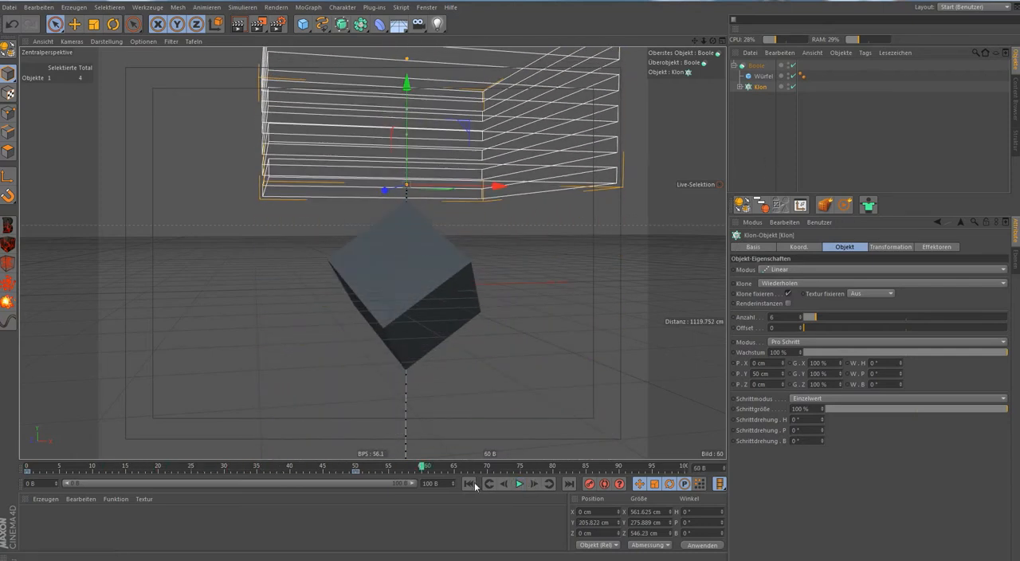
Return to the first frame and create a new material coloured pure red (RGB 255, 0, 0).
click(468, 484)
double_click(303, 523)
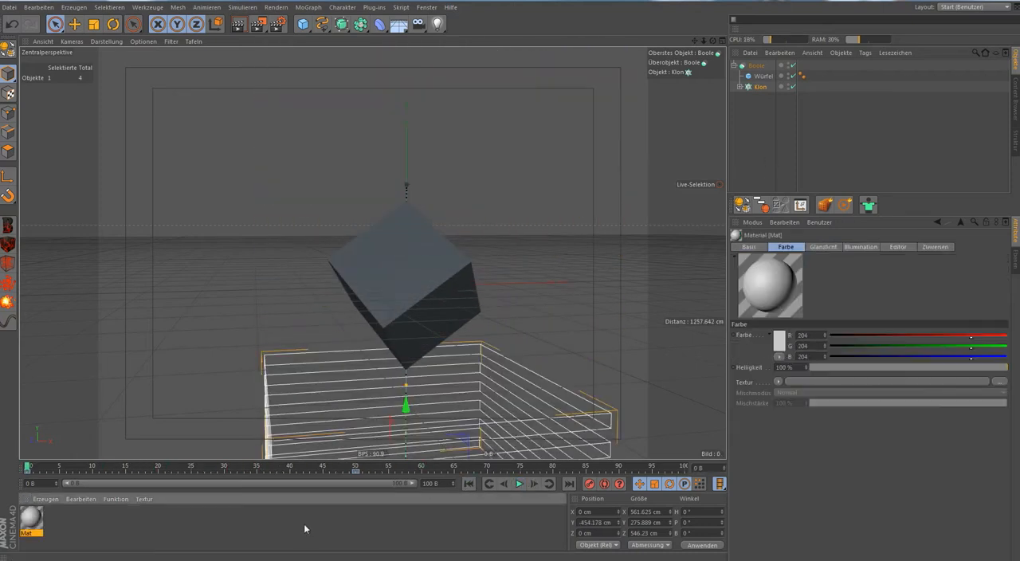
click(778, 341)
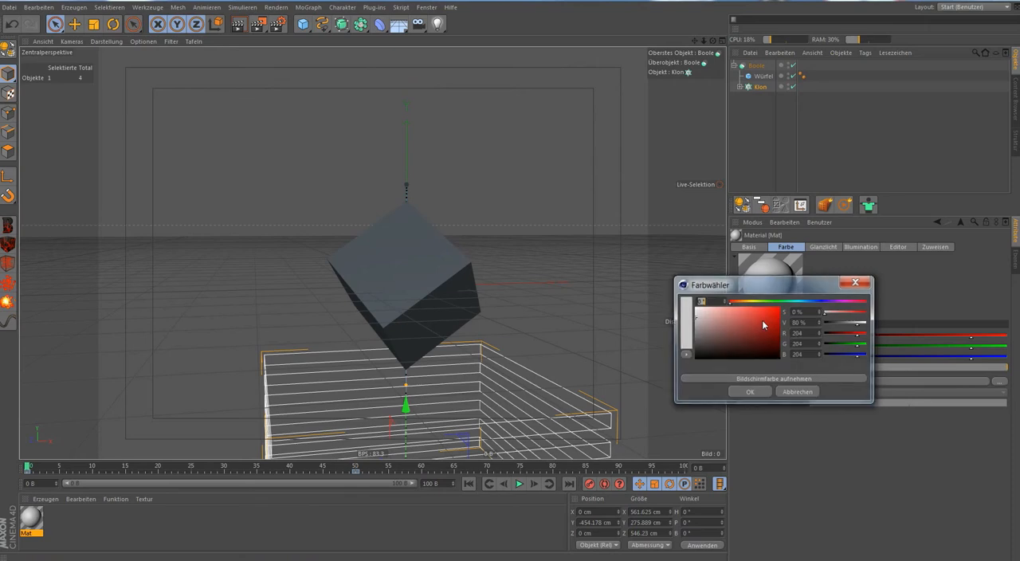
click(753, 392)
Duplicate the red material and set the copy's colour to green (RGB 0, 255, 4).
ctrl+drag(31, 524, 62, 522)
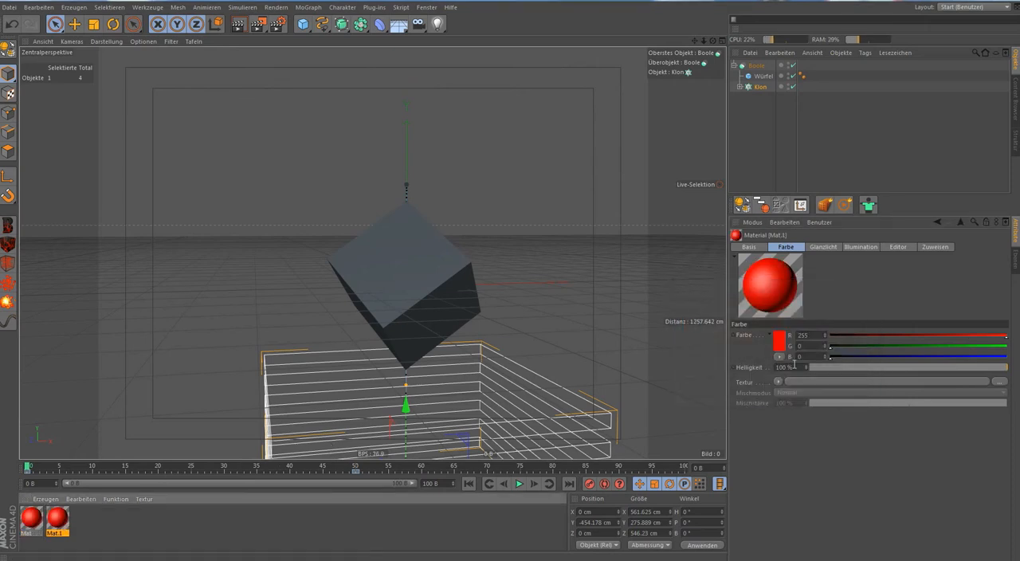
click(779, 342)
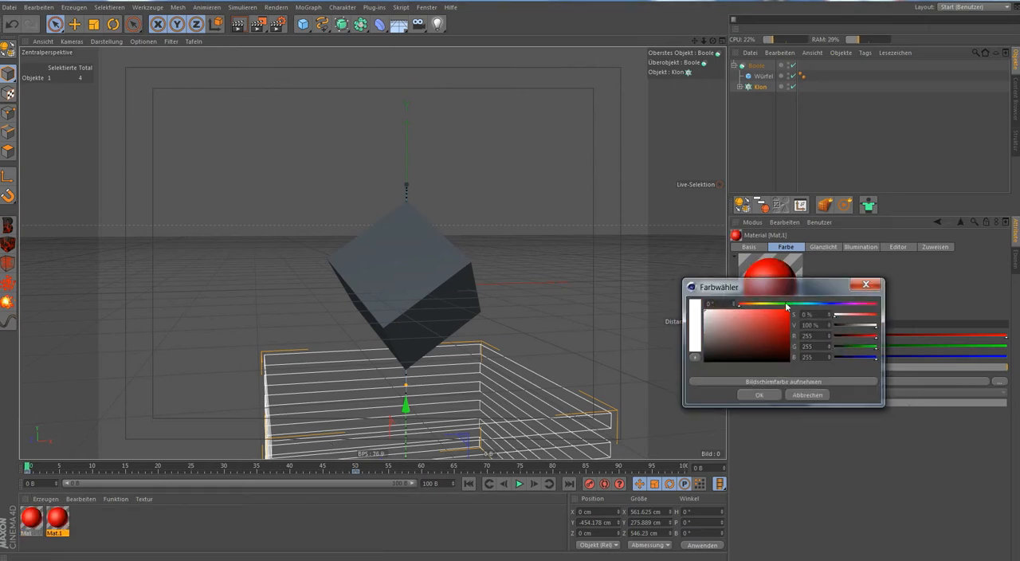
click(786, 308)
click(759, 394)
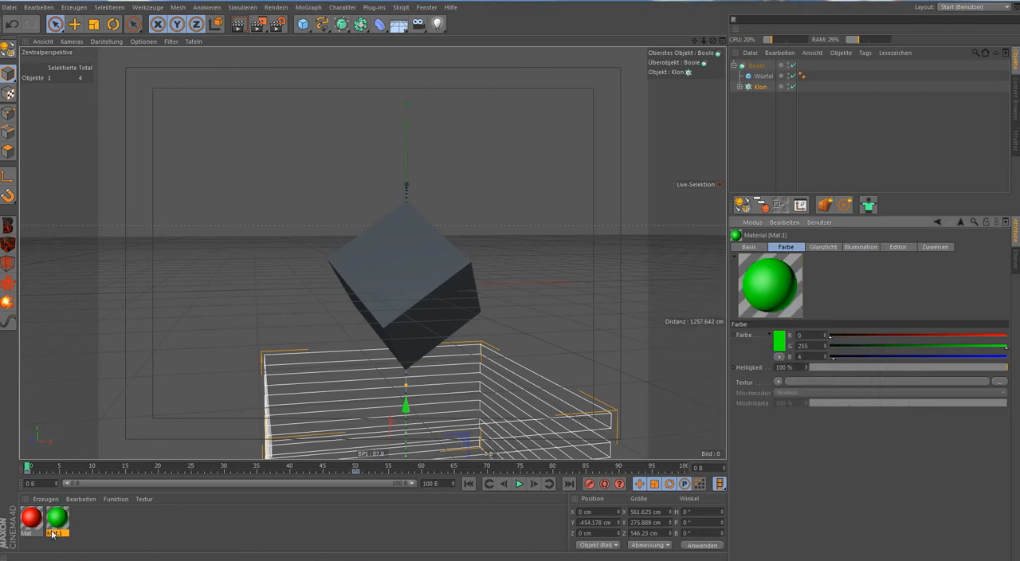
Assign the green material to the cube inside the Boole and the red material to the clone stack, and clear the selection.
drag(53, 525, 593, 168)
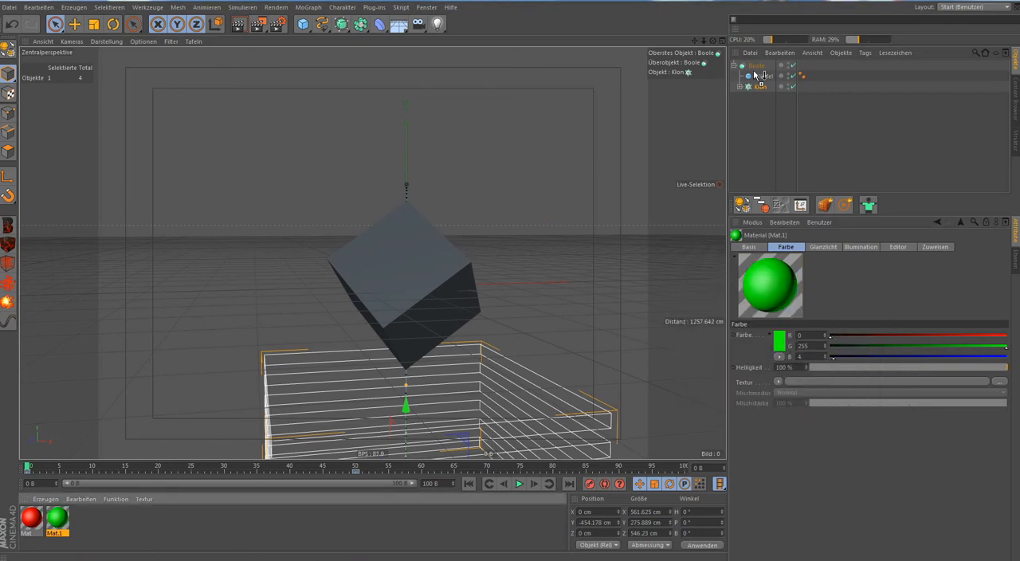
drag(757, 80, 758, 77)
alt+drag(557, 200, 590, 258)
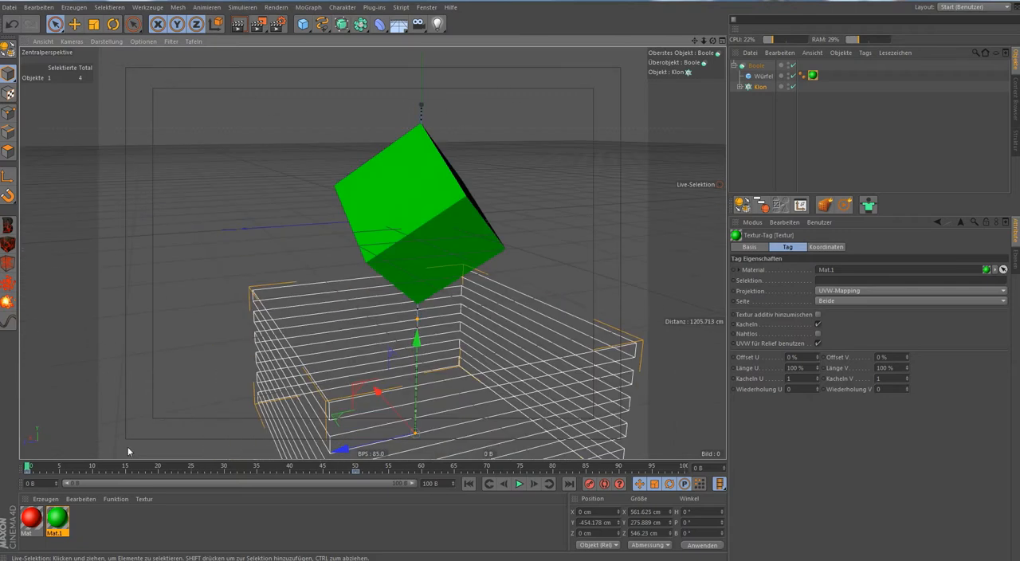
drag(766, 92, 766, 89)
click(762, 96)
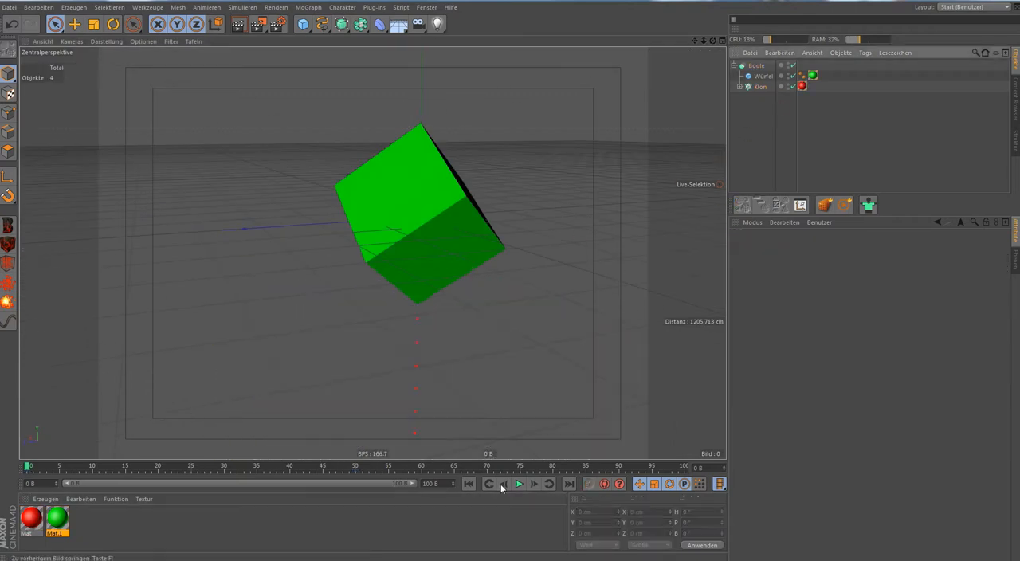
Play the animation to frame 22, examine the coloured slices from several angles, and move the timeline to frame 46.
click(520, 485)
alt+drag(426, 385, 287, 380)
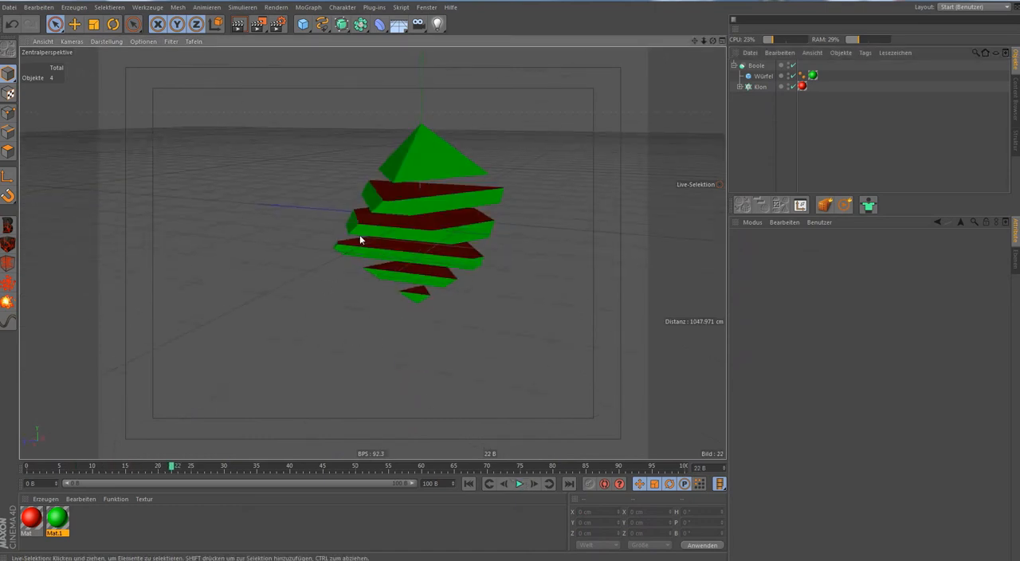
alt+drag(382, 280, 419, 216)
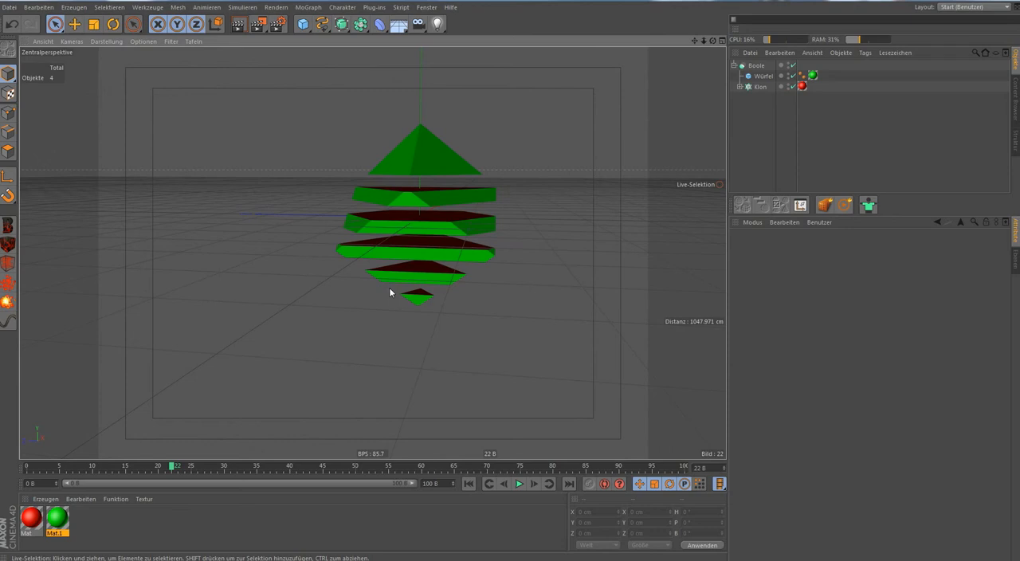
alt+drag(396, 281, 345, 394)
alt+drag(199, 188, 239, 206)
scroll(312, 248, up, 3)
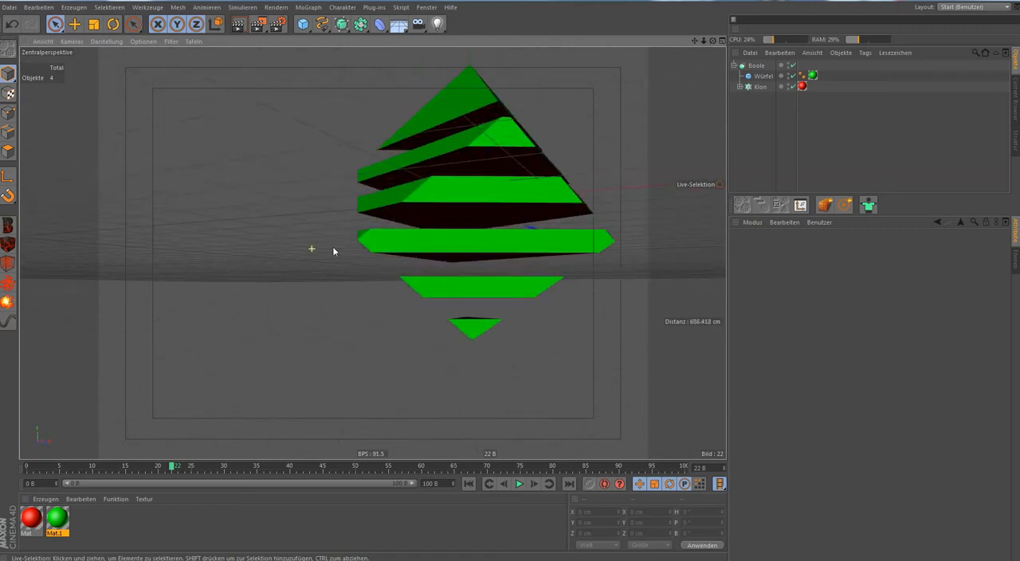
alt+drag(471, 198, 466, 309)
alt+middle_drag(473, 237, 373, 253)
scroll(390, 253, up, 2)
scroll(389, 254, down, 5)
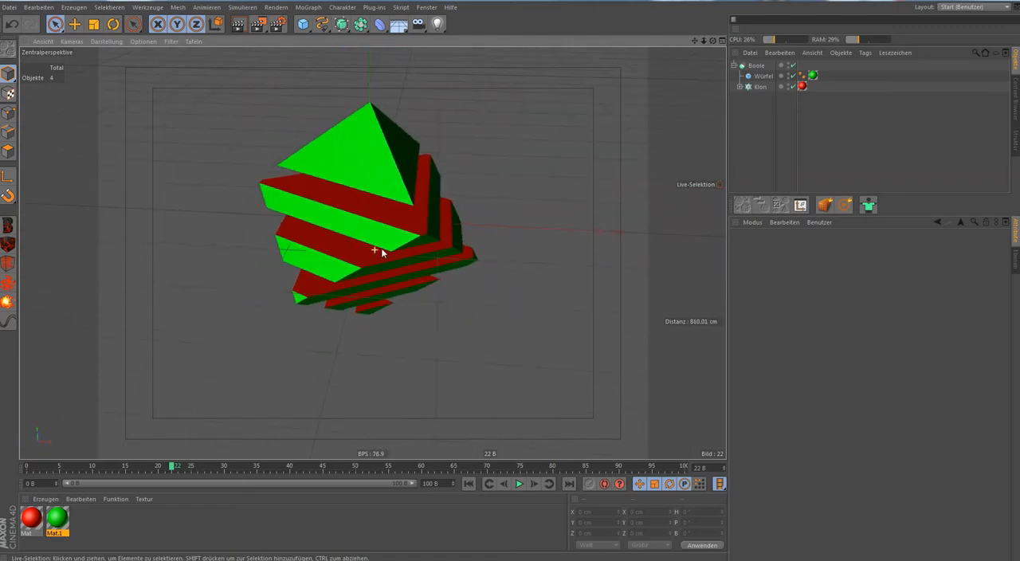
alt+drag(380, 341, 422, 294)
drag(170, 468, 329, 469)
alt+drag(374, 334, 421, 284)
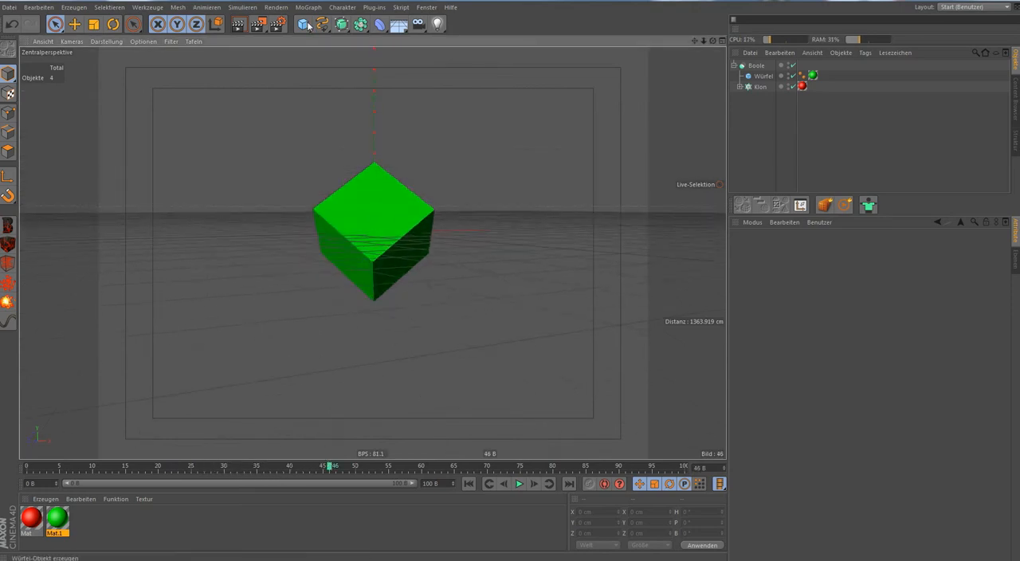
Add a default 200 cm cube and delete it again.
drag(305, 26, 427, 42)
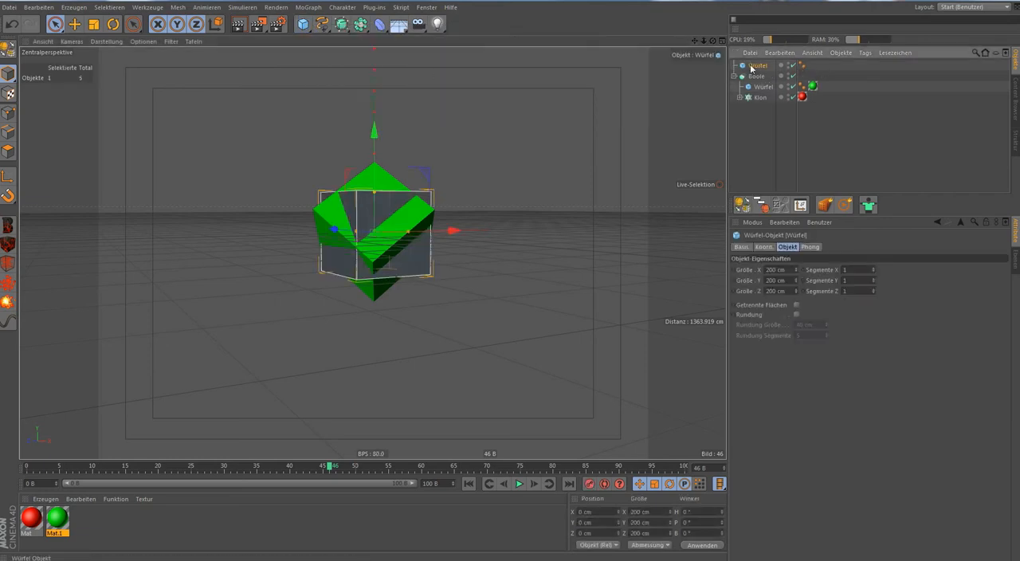
key(Delete)
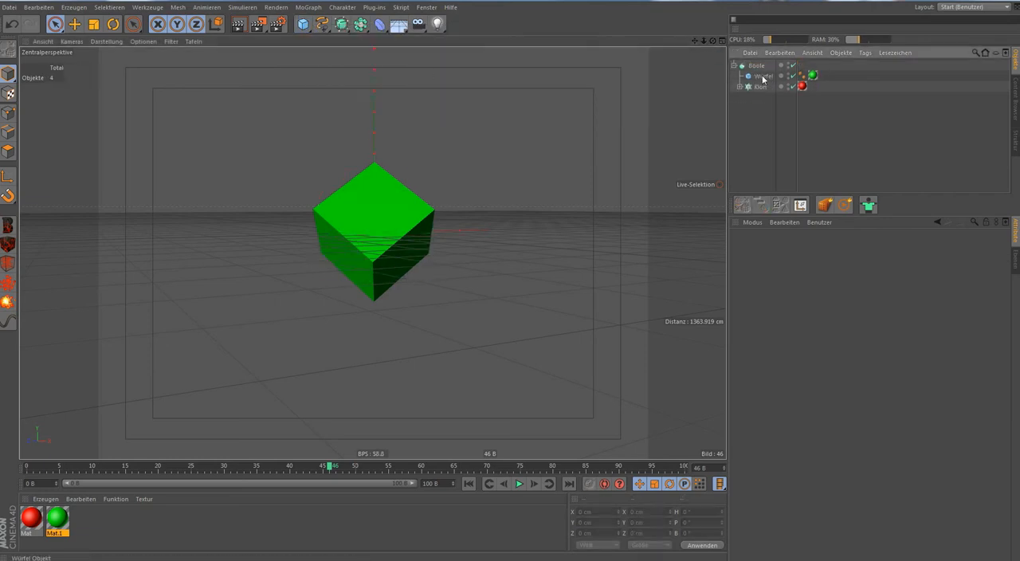
Copy the tilted green cube out of the Boole to the top level, collapse the Boole, and scale the copy uniformly to 220 cm.
alt+drag(484, 127, 699, 87)
scroll(482, 172, up, 2)
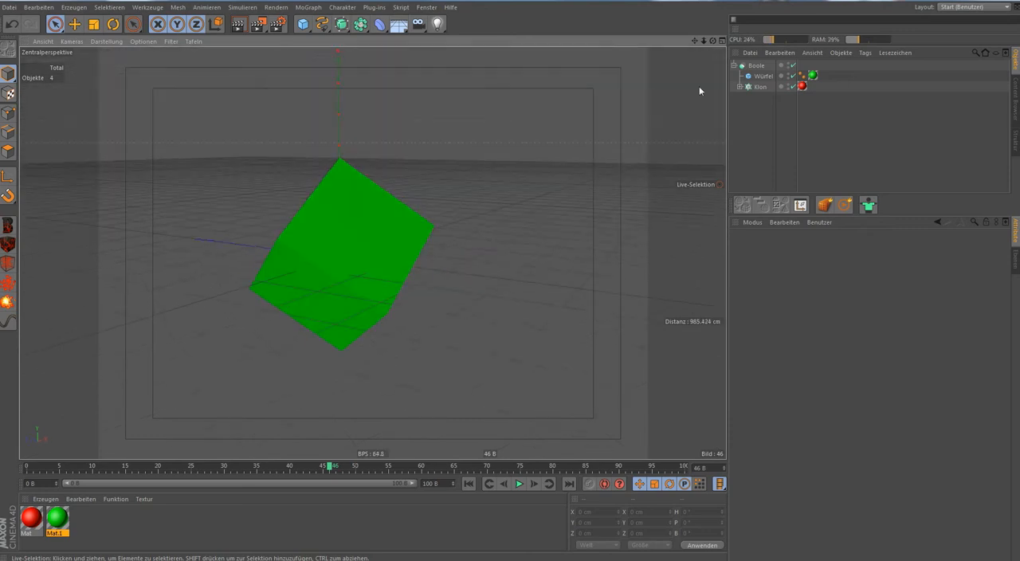
ctrl+drag(760, 77, 759, 61)
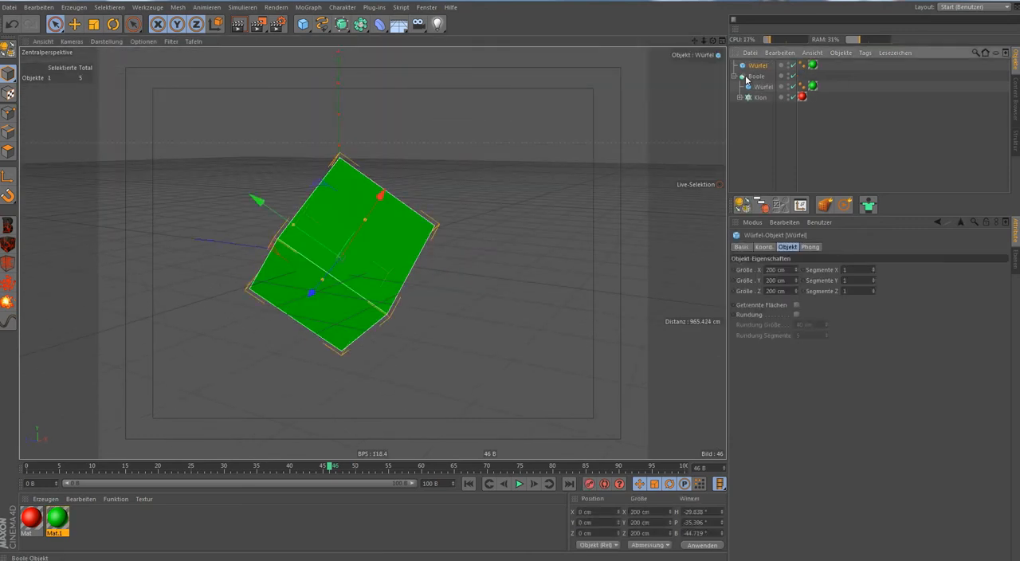
click(735, 76)
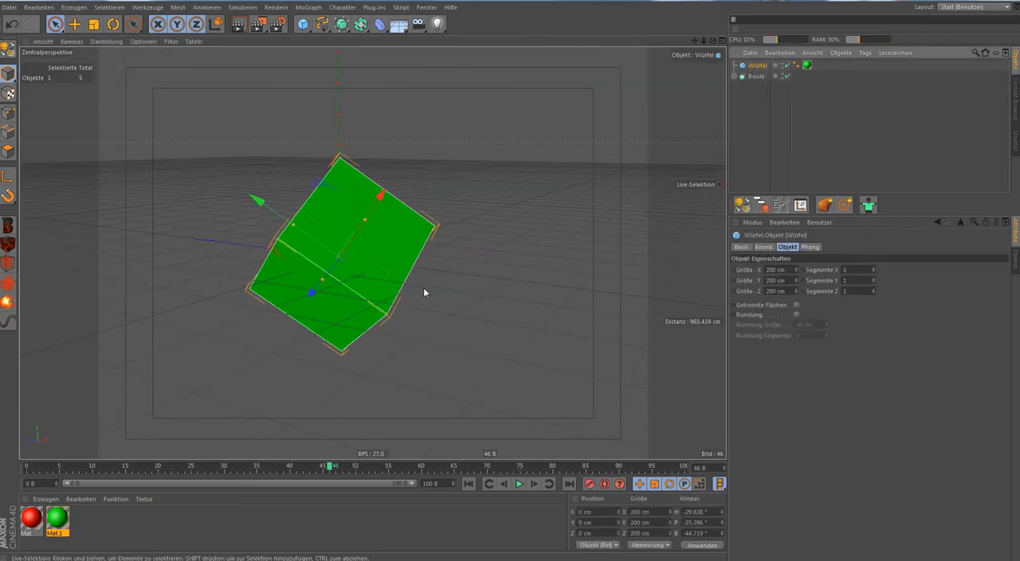
key(t)
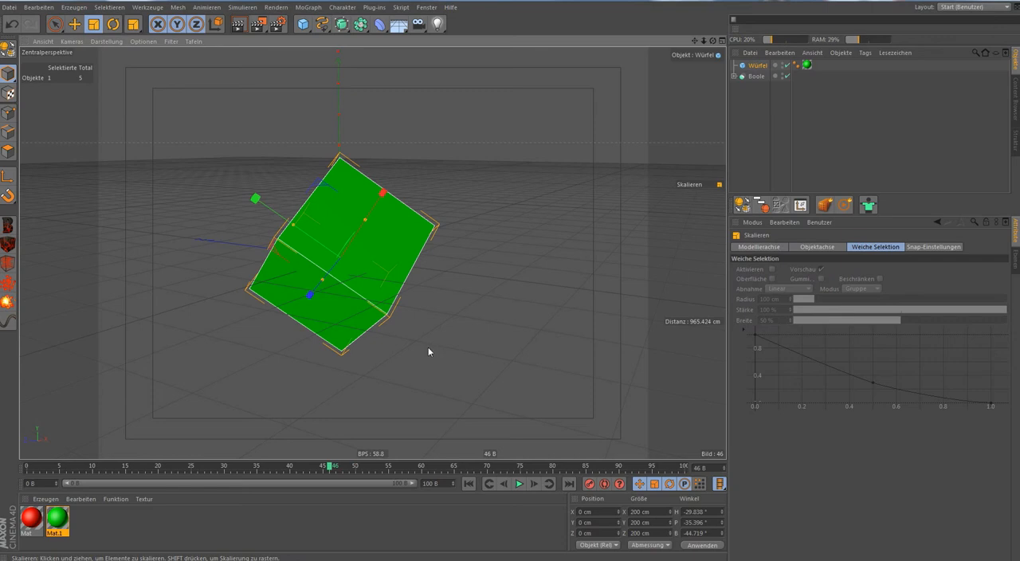
drag(428, 352, 457, 348)
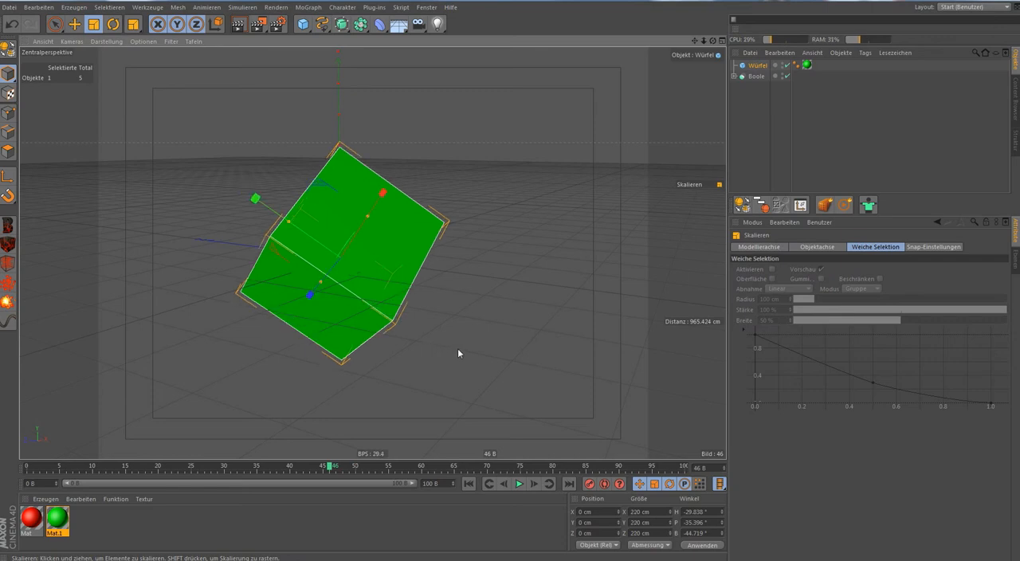
Delete the green material tag from the 220 cm cube.
click(806, 65)
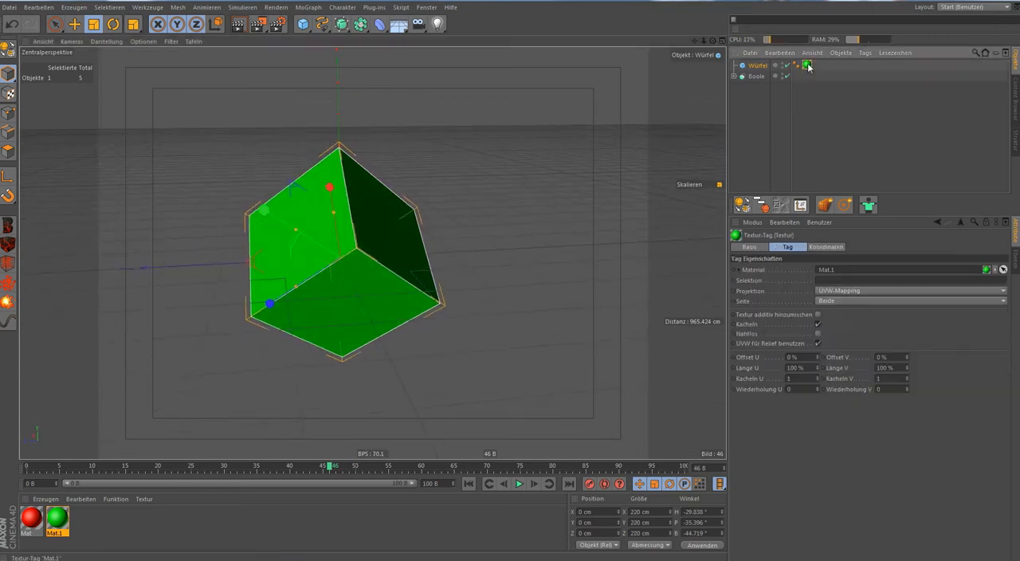
key(Delete)
alt+drag(579, 163, 540, 220)
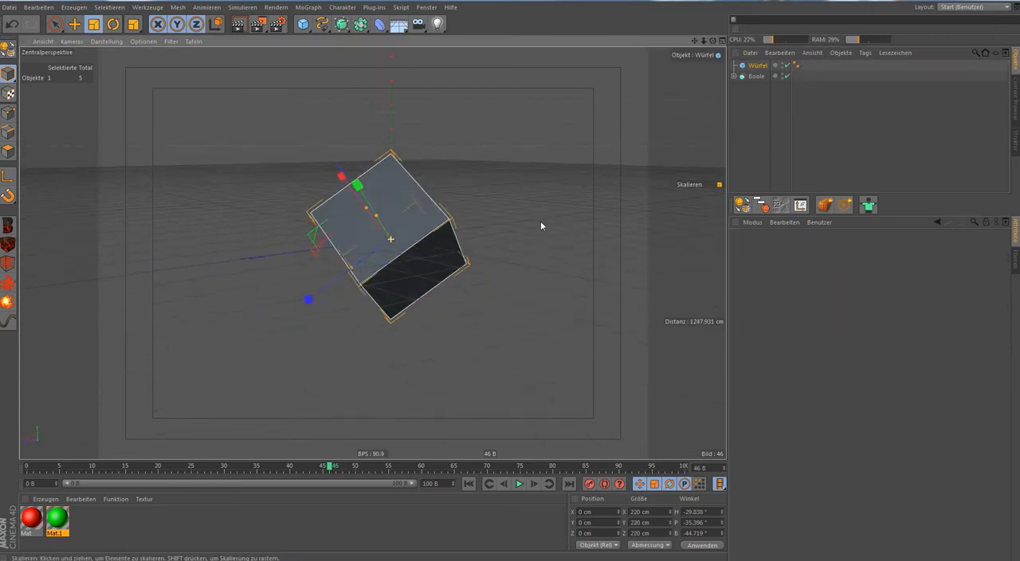
Enable X-Ray on the 220 cm cube to look at the green cube inside it, and disable X-Ray again.
click(745, 69)
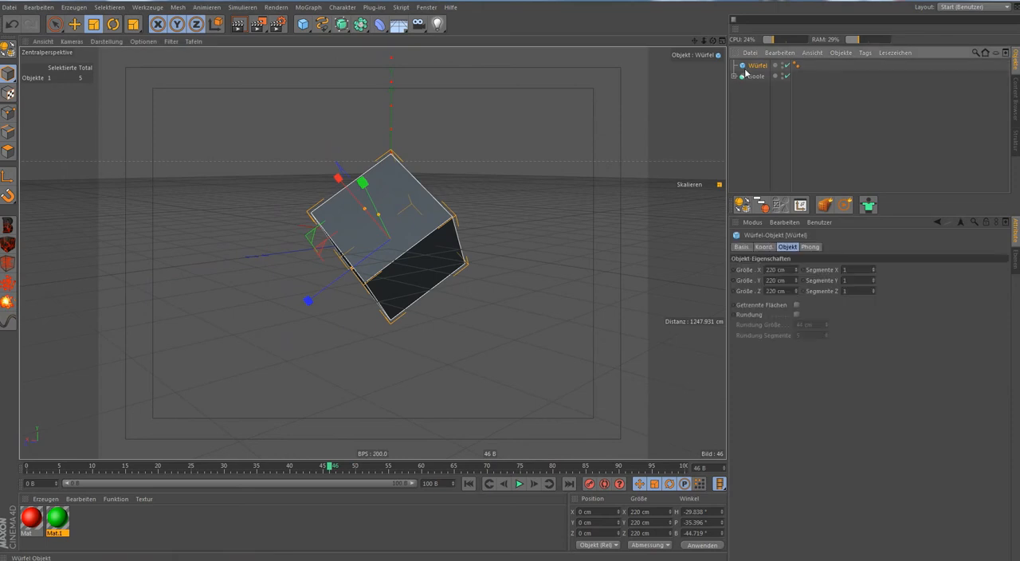
click(749, 247)
click(804, 339)
scroll(446, 176, up, 3)
alt+drag(445, 176, 723, 287)
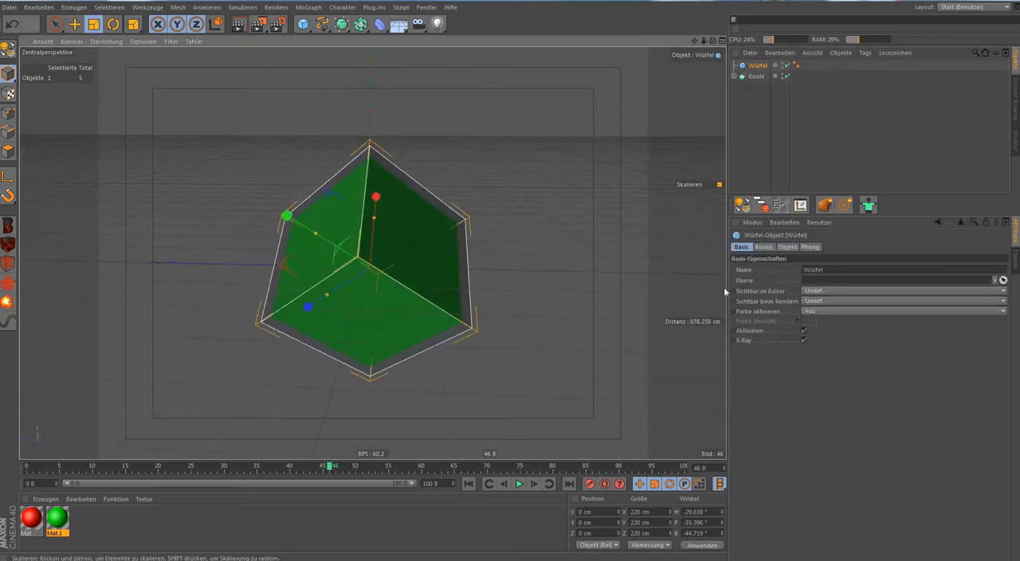
click(806, 338)
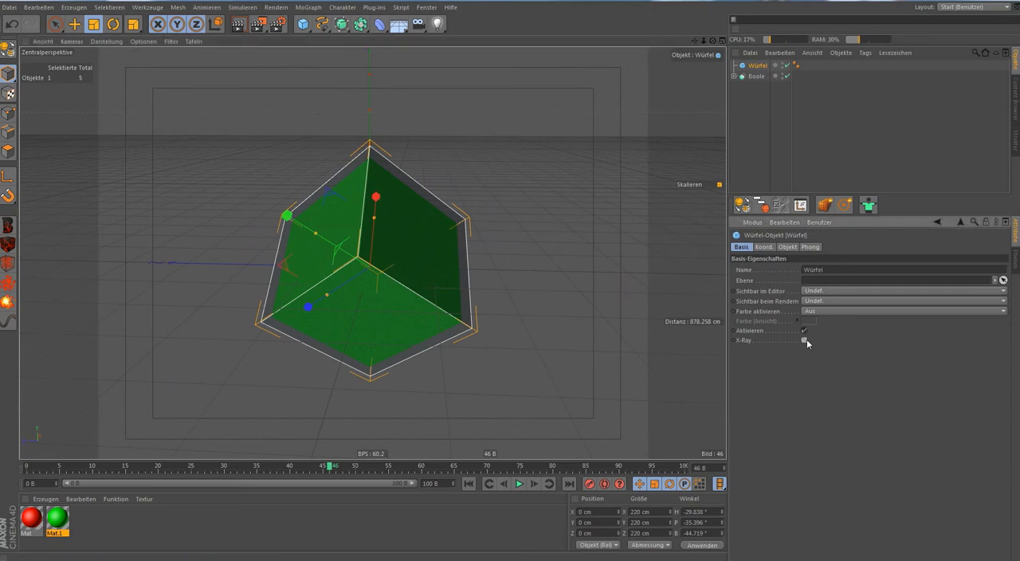
Add a new cube and scale it uniformly to 460 cm so that it encloses the other objects.
click(302, 27)
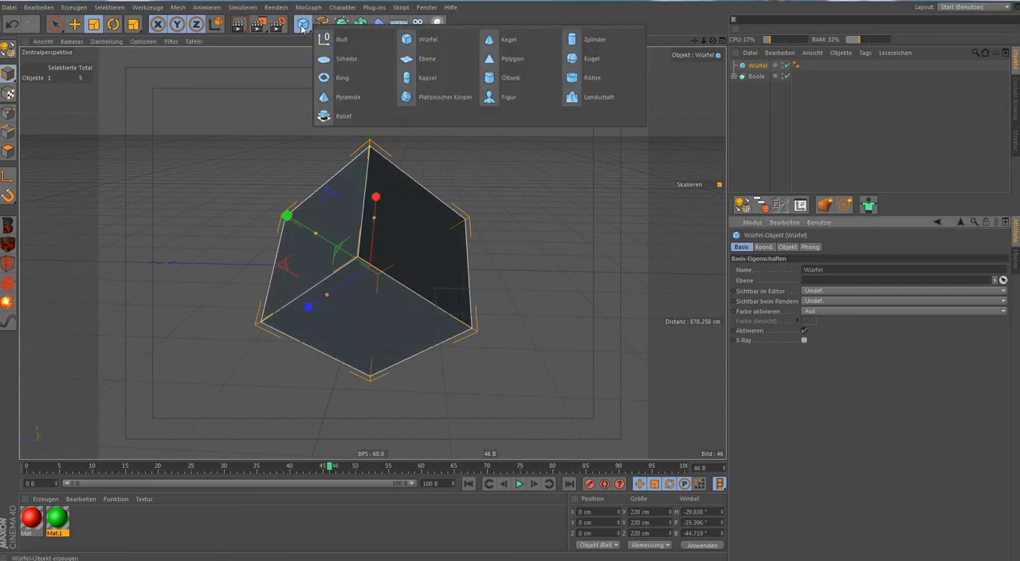
click(425, 43)
scroll(410, 97, down, 5)
drag(408, 315, 960, 264)
key(space)
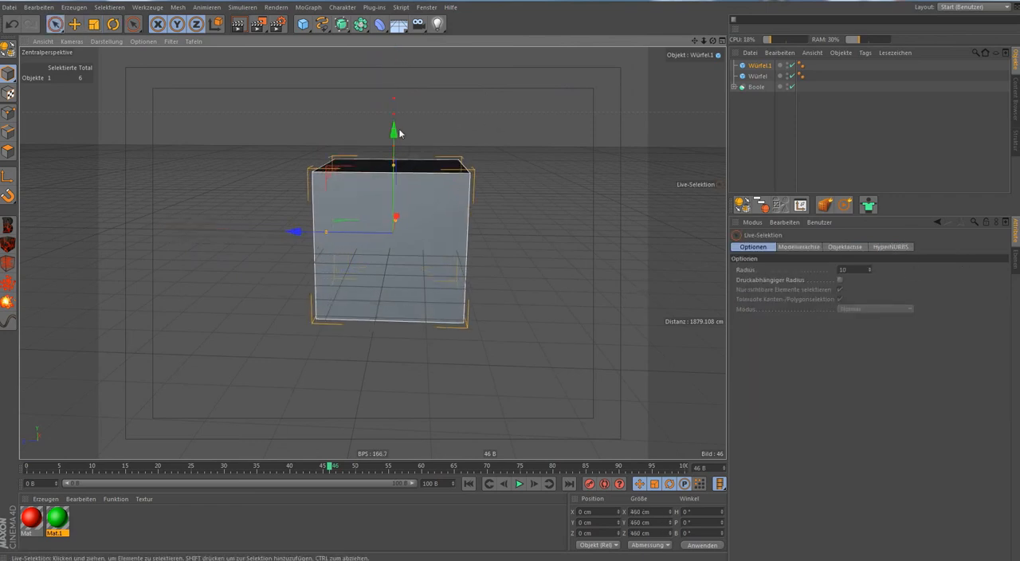
scroll(404, 227, up, 2)
alt+drag(376, 275, 548, 281)
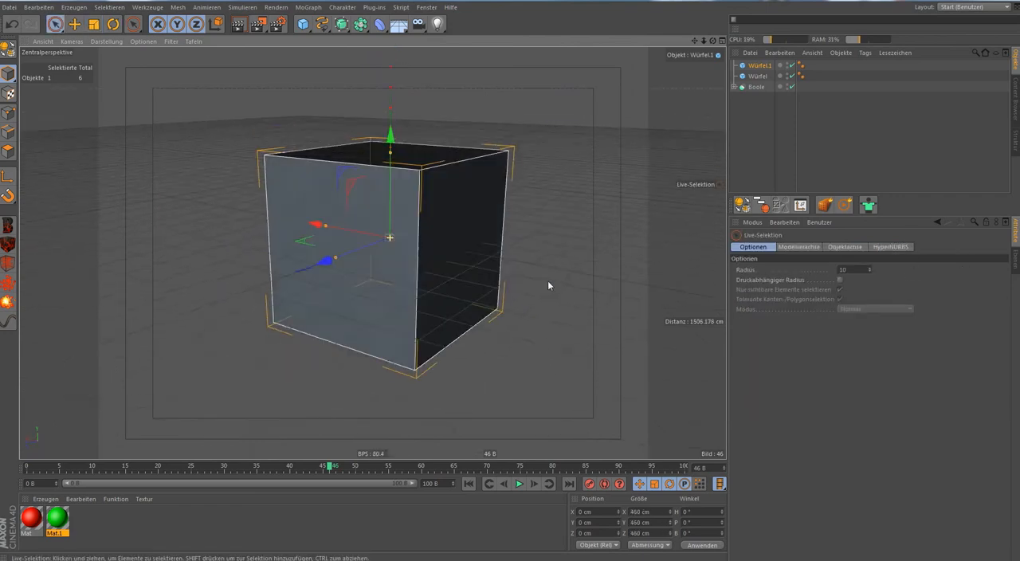
Expand the Boole, check its cube and clone stack, and move the timeline to the stack's end keyframe at frame 50.
click(733, 86)
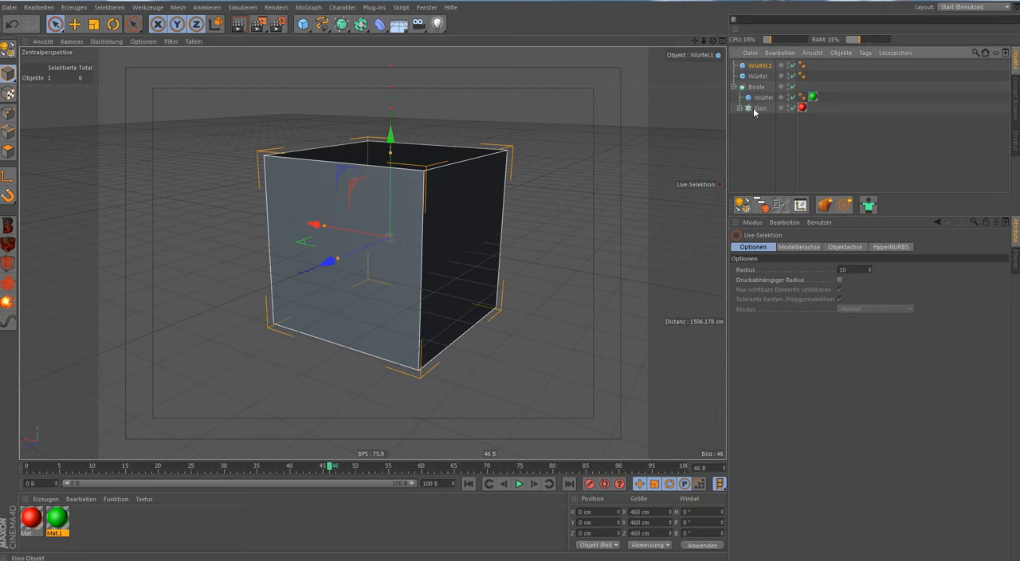
click(756, 107)
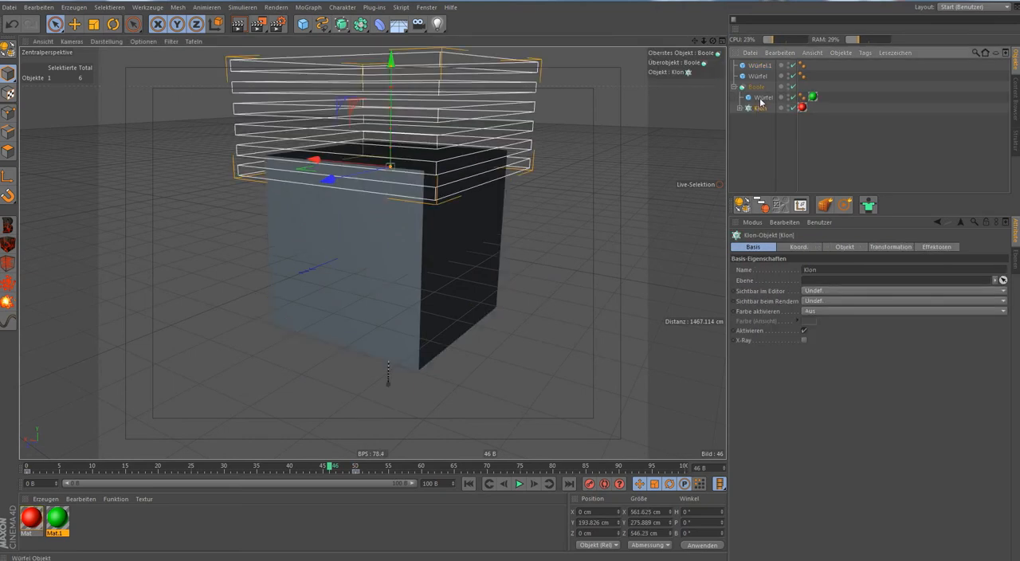
click(761, 97)
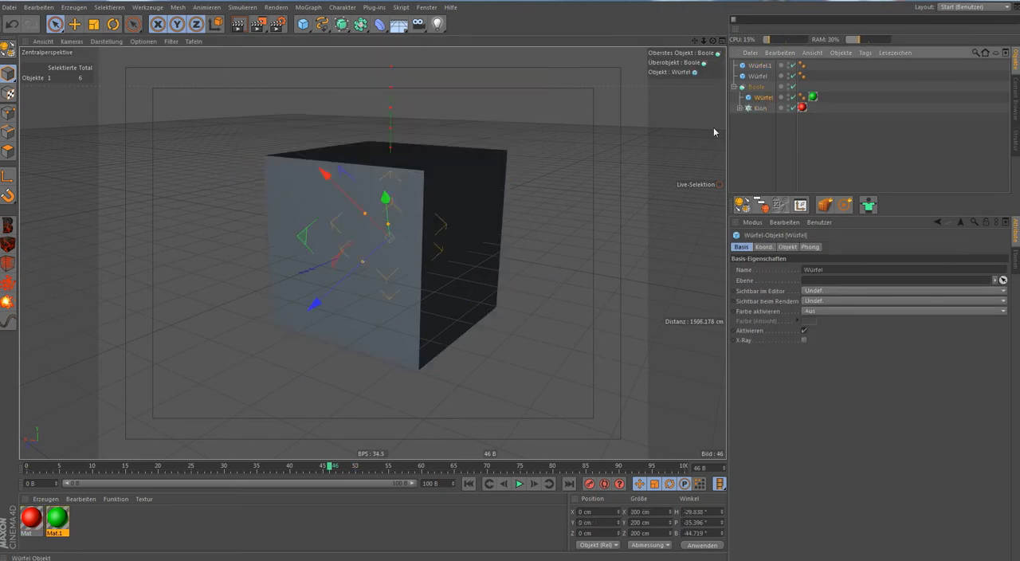
click(756, 107)
drag(329, 465, 356, 467)
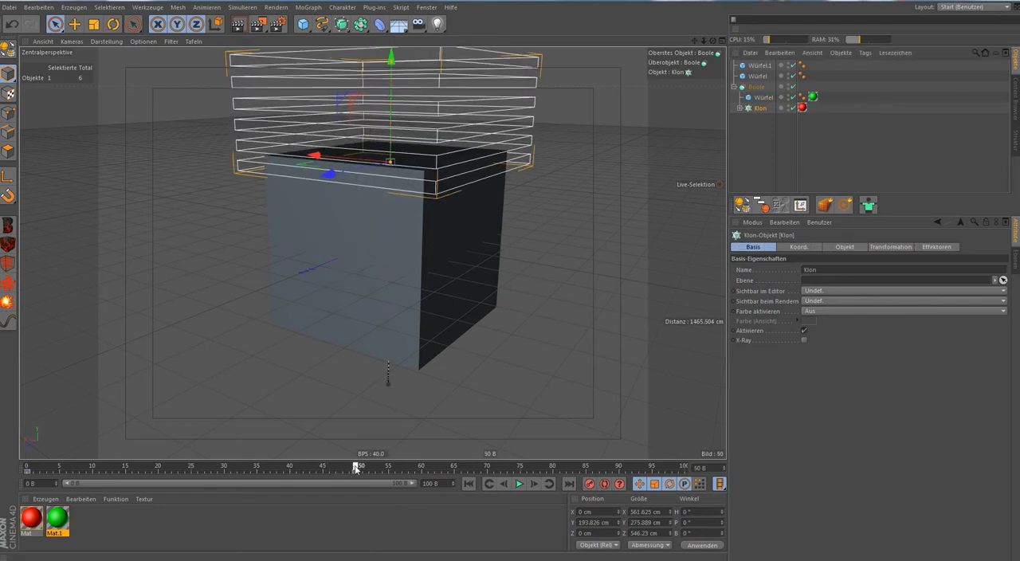
Go to frame 80 and raise the 460 cm cube along Y to 370 cm.
click(757, 77)
click(758, 66)
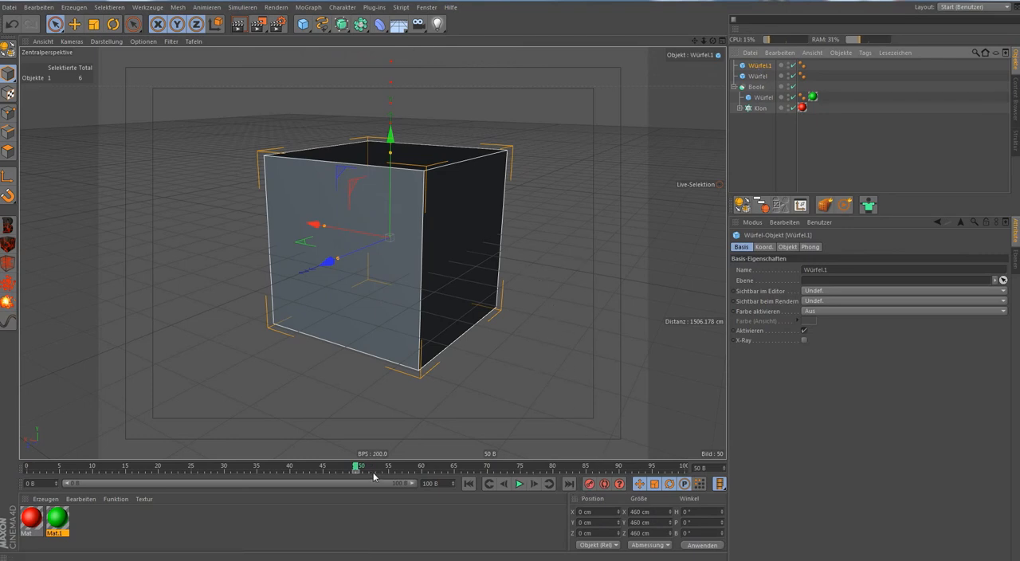
drag(362, 470, 553, 472)
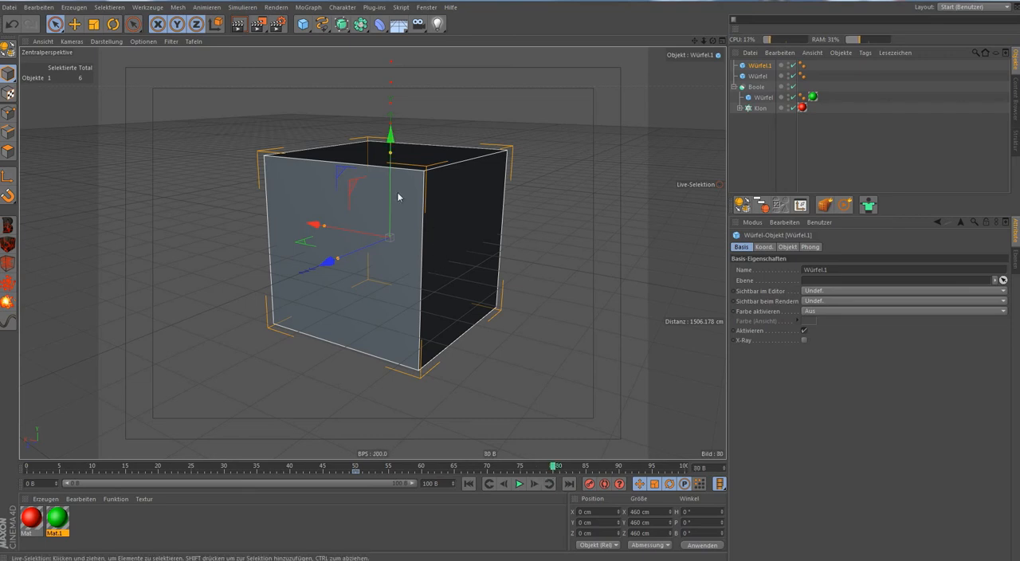
mouse_move(391, 141)
mouse_down()
mouse_move(388, 205)
mouse_move(392, 159)
mouse_up()
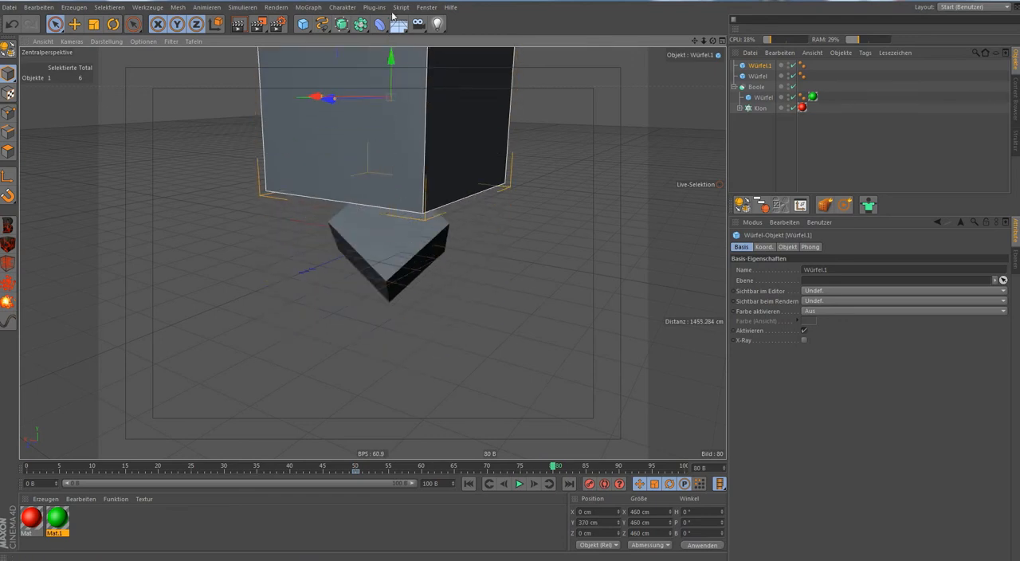
Raise the 460 cm cube along Y to 540 cm and record a keyframe at frame 80.
scroll(423, 189, down, 2)
alt+middle_drag(423, 189, 421, 303)
drag(393, 108, 396, 40)
click(590, 483)
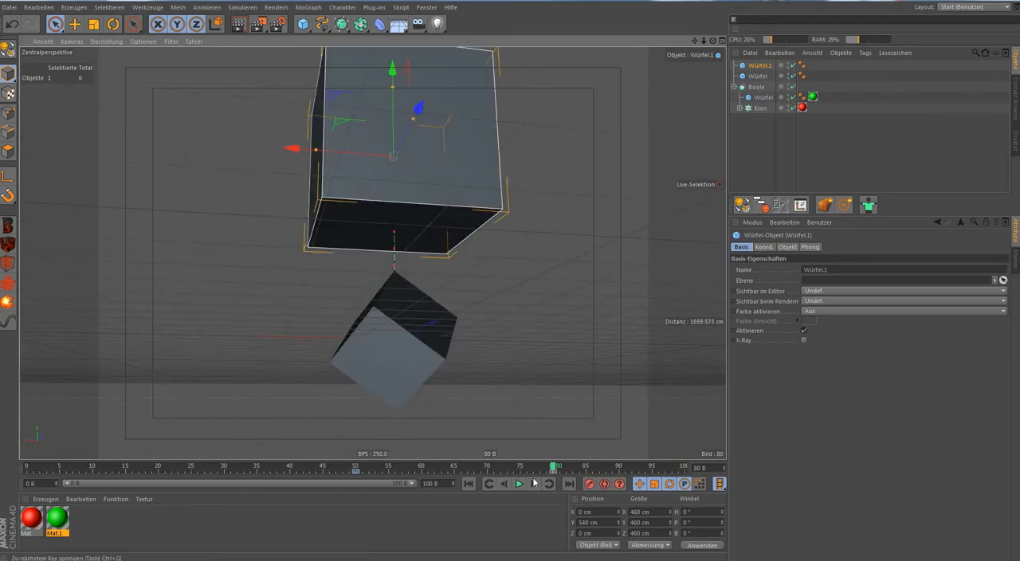
Add a second Boole and nest both loose cubes in it, with the 220 cm cube ahead of the 460 cm cube.
alt+drag(553, 271, 533, 285)
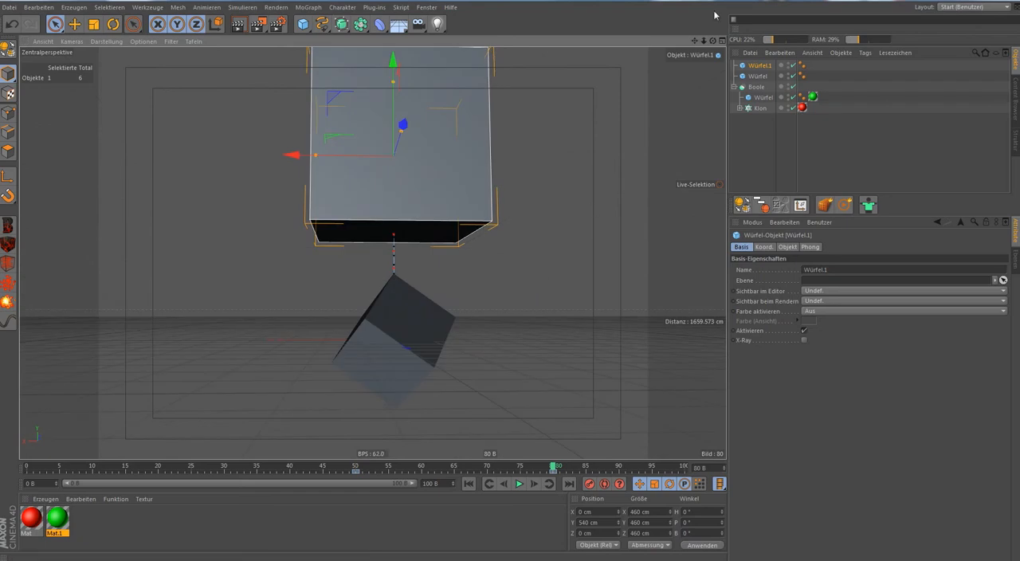
click(341, 25)
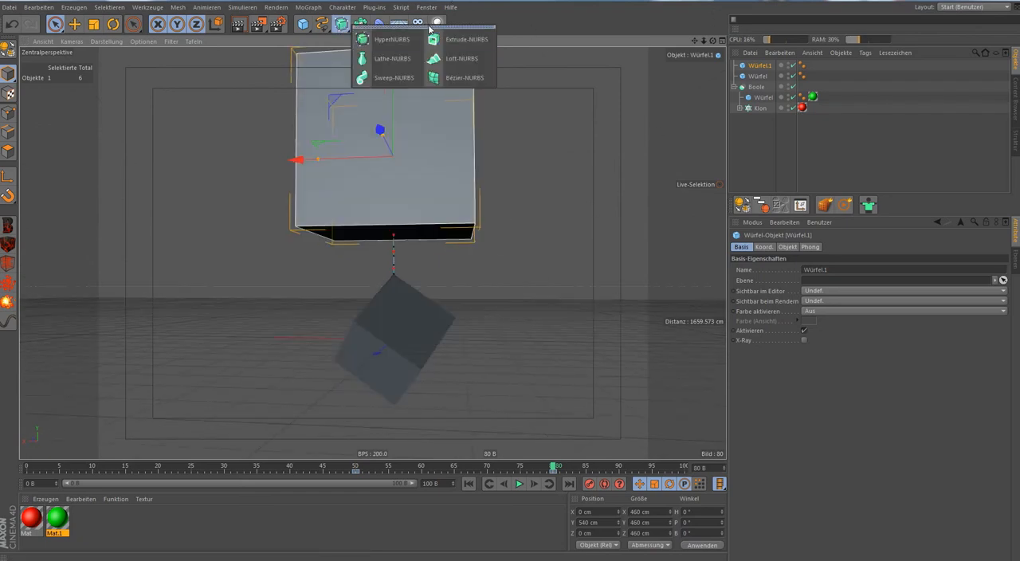
click(360, 24)
click(547, 39)
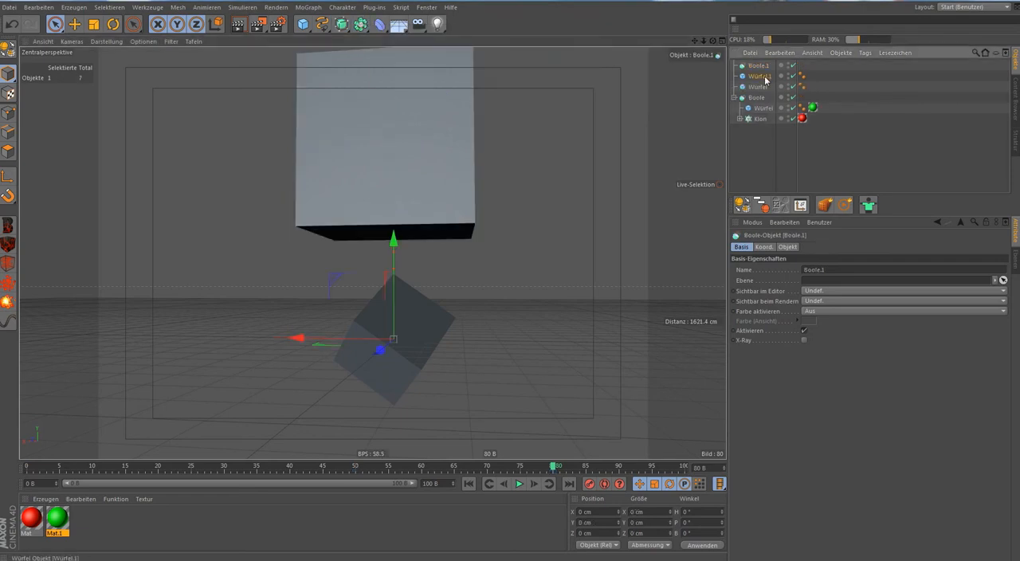
drag(759, 67, 759, 66)
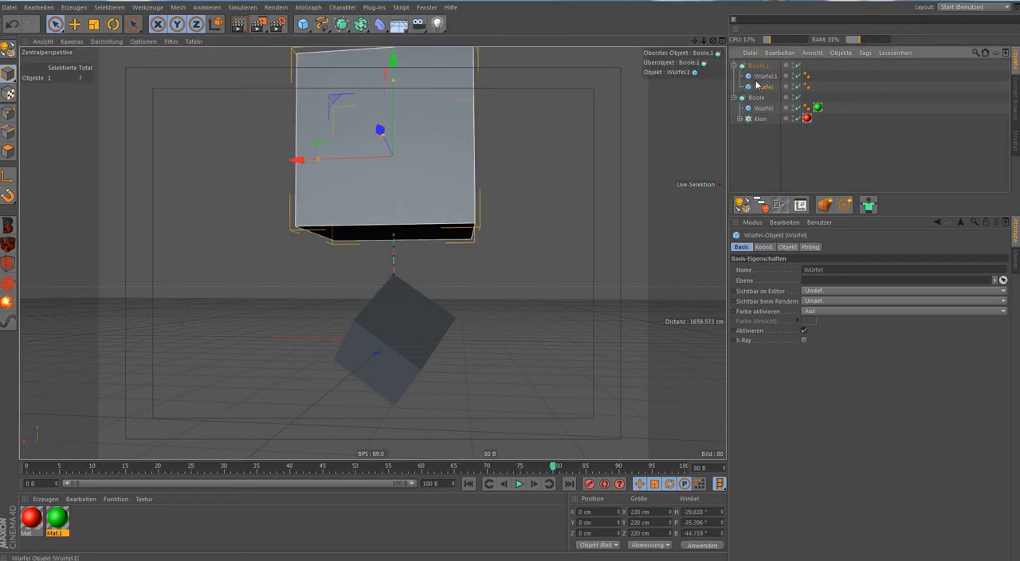
click(758, 86)
drag(759, 88, 763, 76)
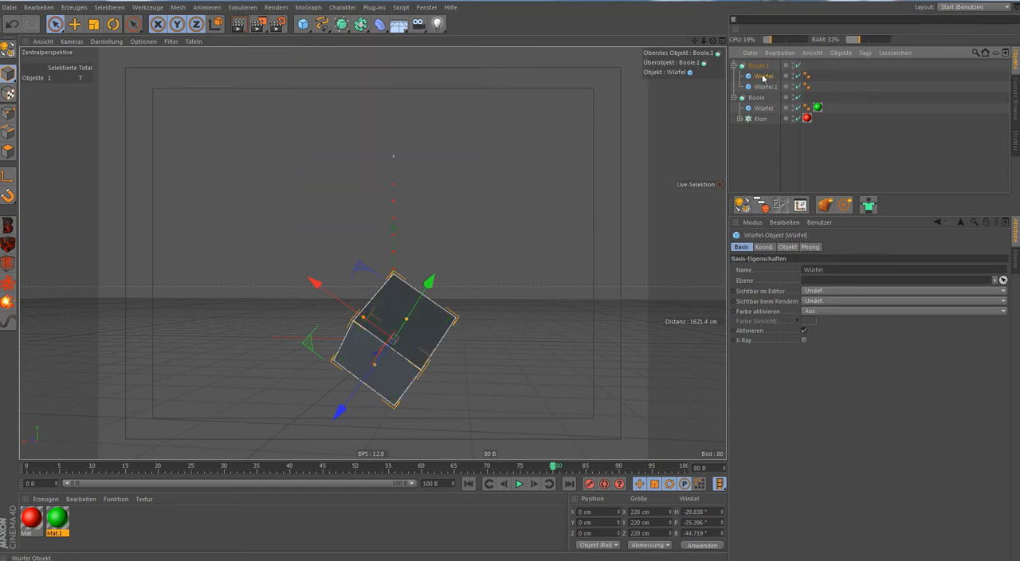
In the new Boole, rename the 220 cm cube as Box2 and the 460 cm cube as Displace.
double_click(762, 75)
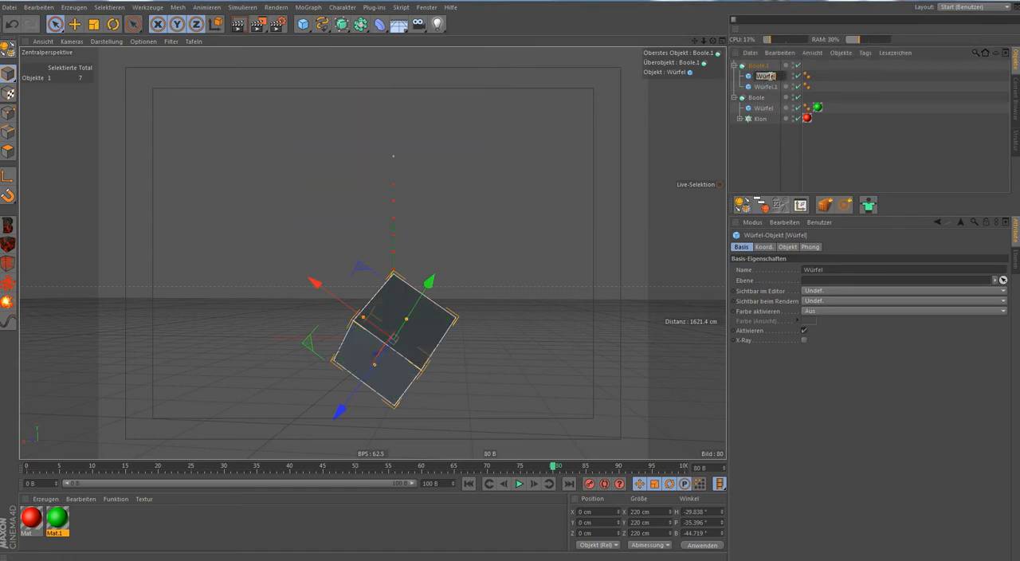
text(Box)
key(Return)
double_click(771, 76)
text(2)
click(766, 86)
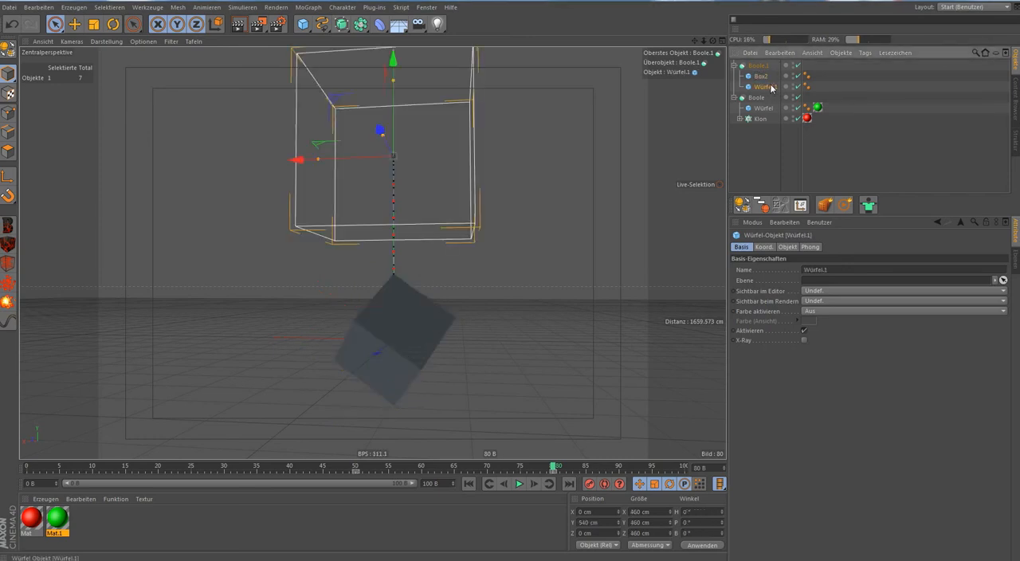
double_click(771, 87)
text(Displace)
In the original Boole, rename the cube as Box1 and the cloner as Displace1.
click(763, 108)
double_click(765, 108)
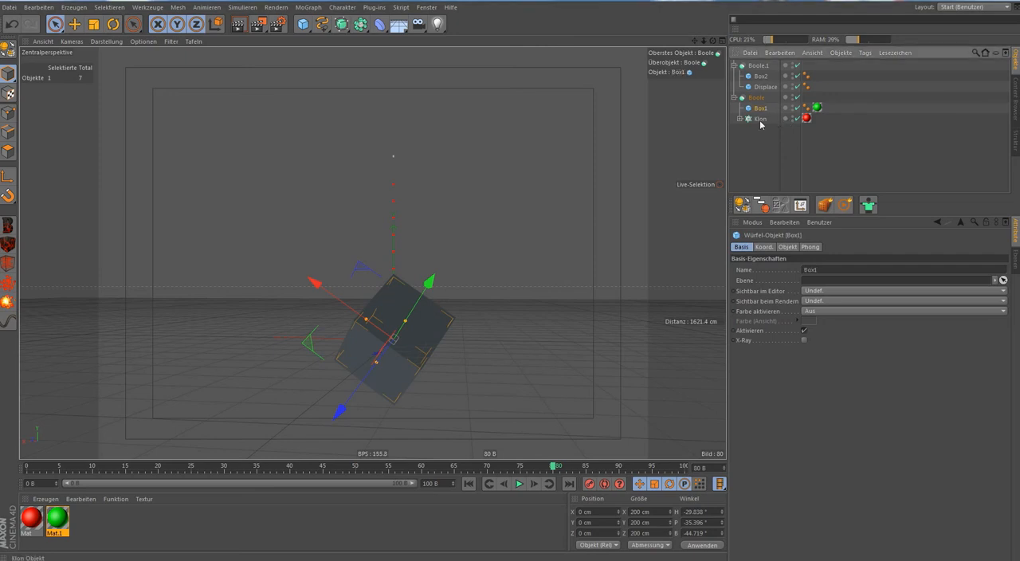
double_click(761, 121)
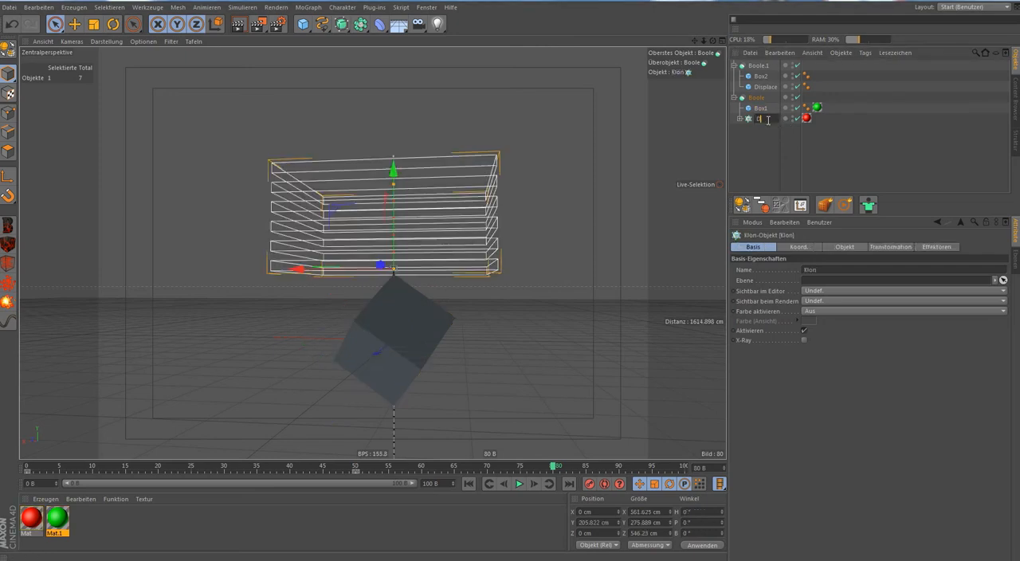
text(Displace1)
key(Return)
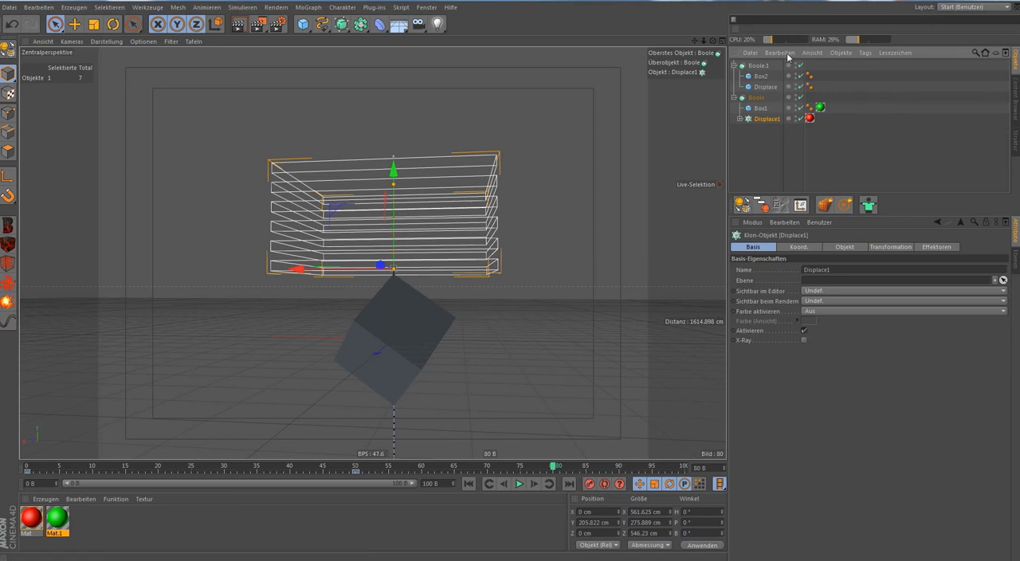
Create a grey material for Box2, and apply a duplicate of it coloured blue (RGB 0, 170, 255) to Displace.
double_click(251, 535)
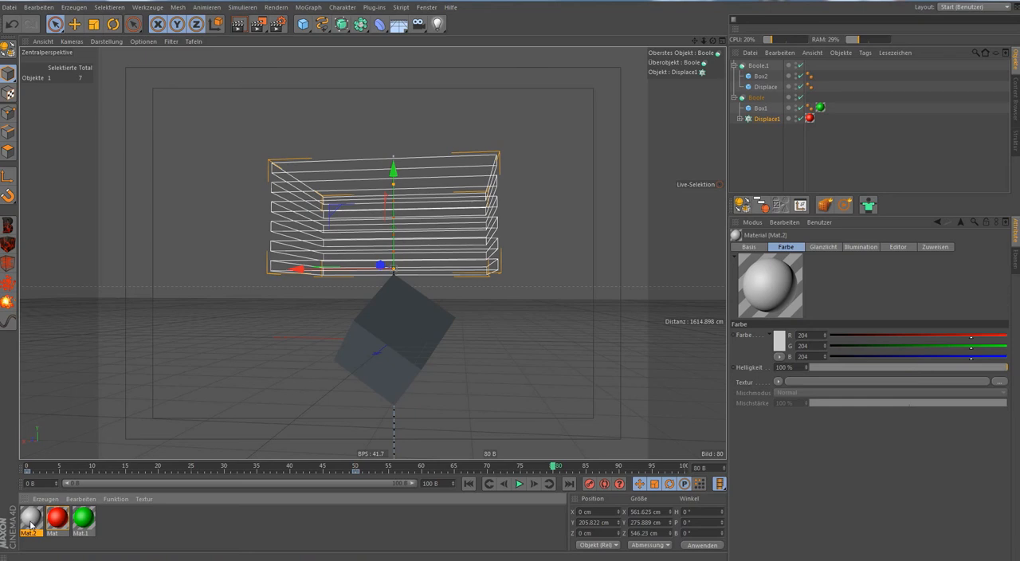
drag(667, 70, 764, 77)
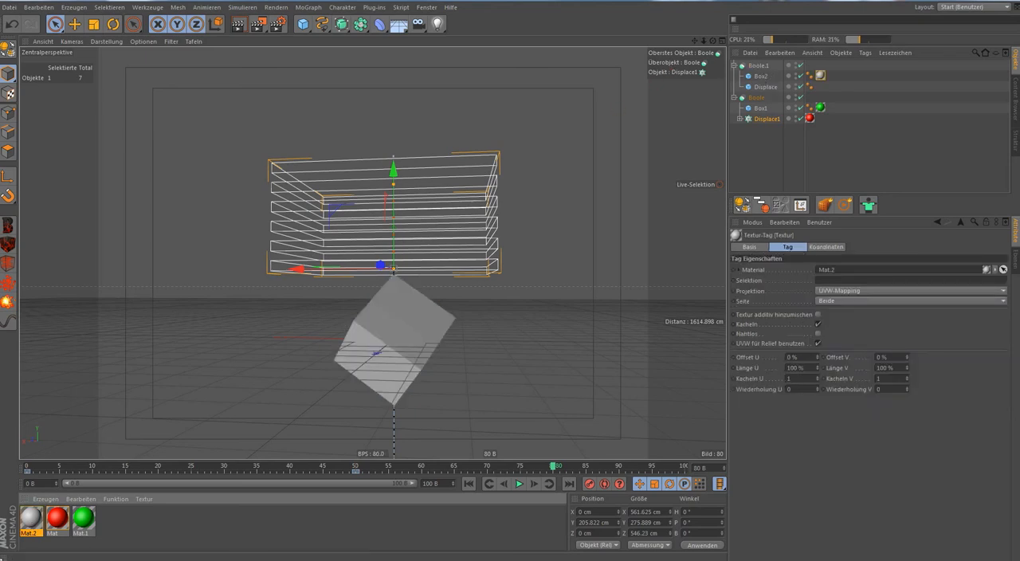
drag(29, 531, 46, 526)
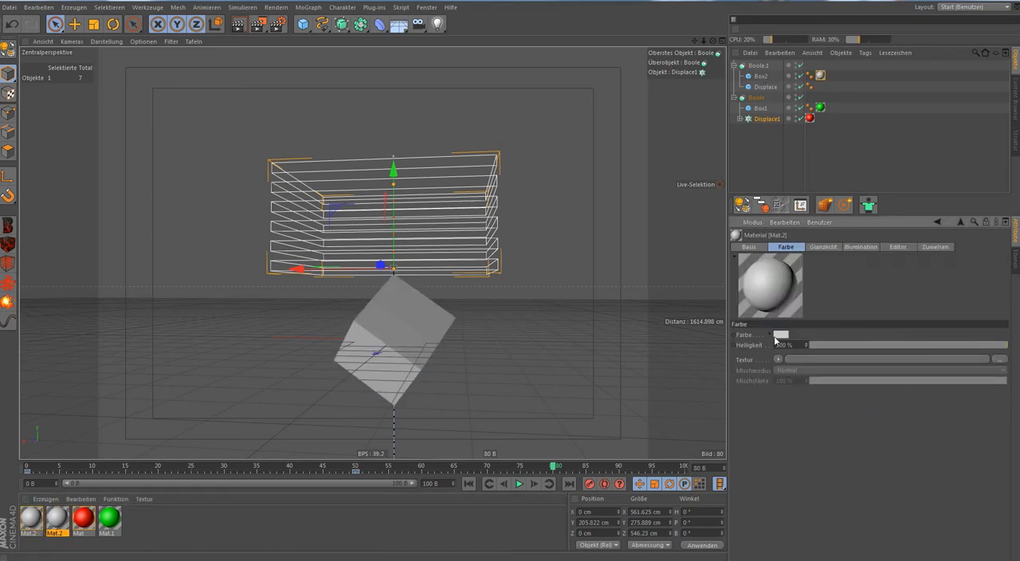
click(774, 336)
click(811, 296)
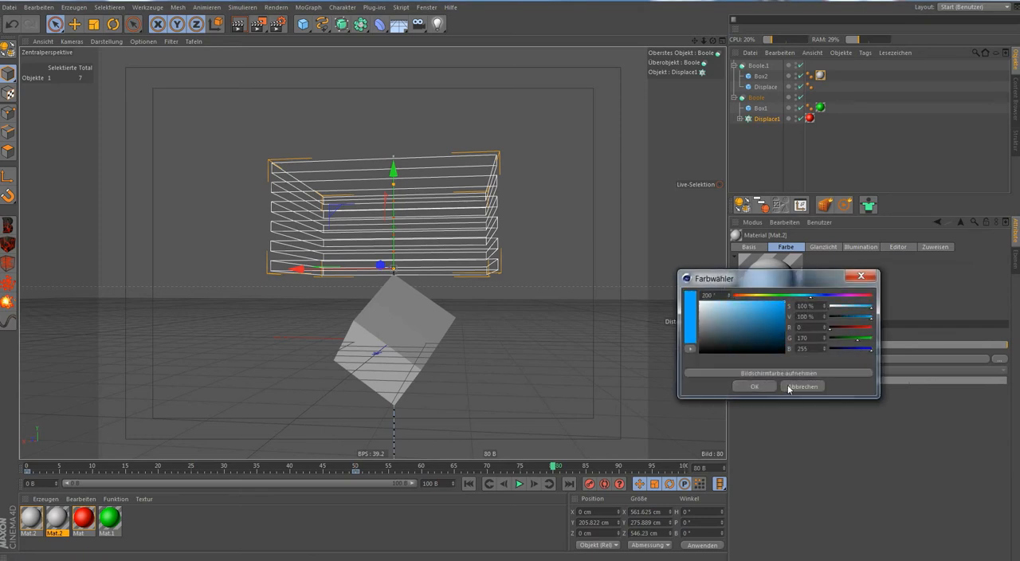
click(753, 386)
drag(55, 532, 764, 87)
click(777, 158)
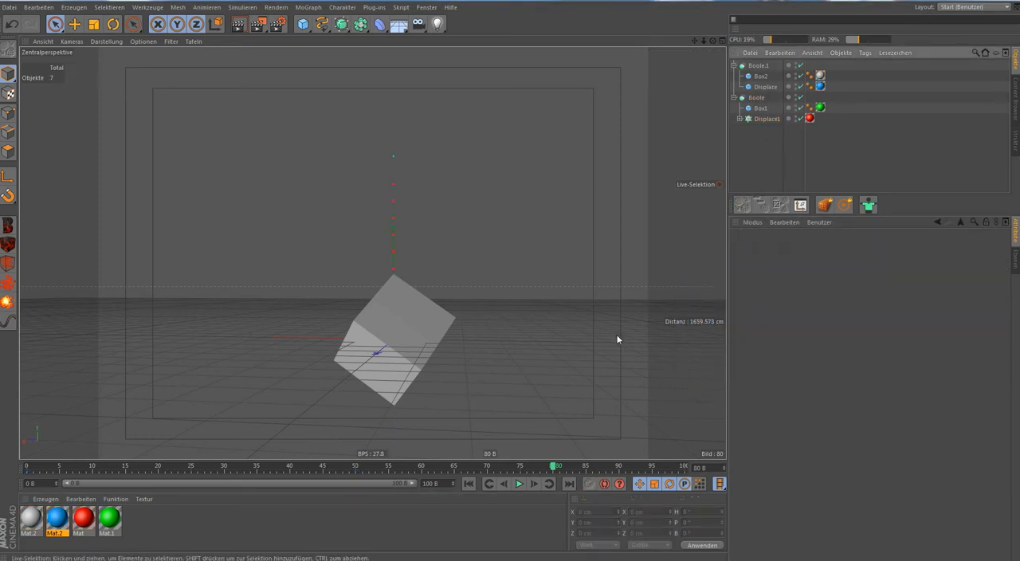
Play the animation to check how the two Booles interact, and return to frame 0.
click(519, 483)
click(518, 484)
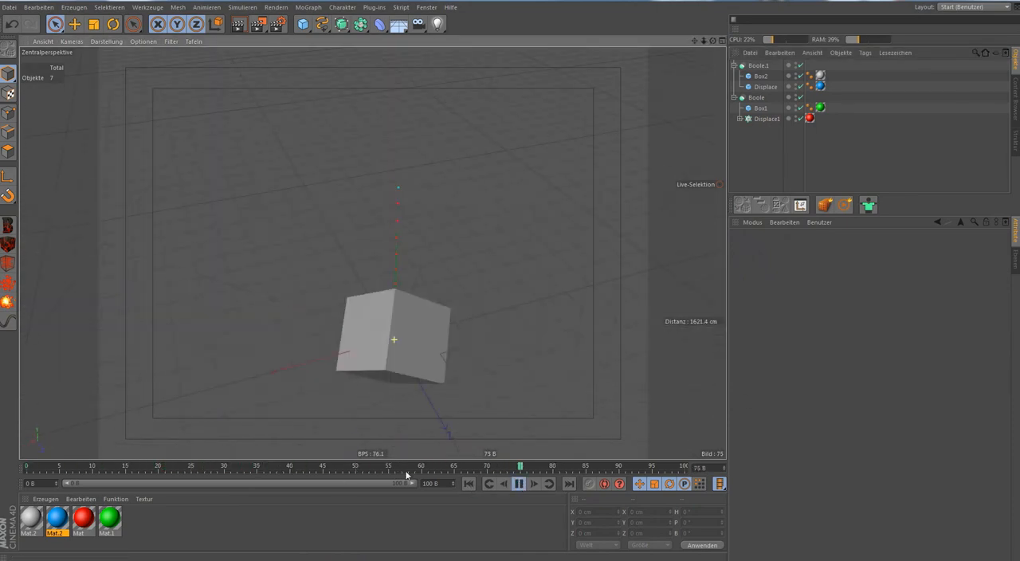
click(518, 484)
click(468, 483)
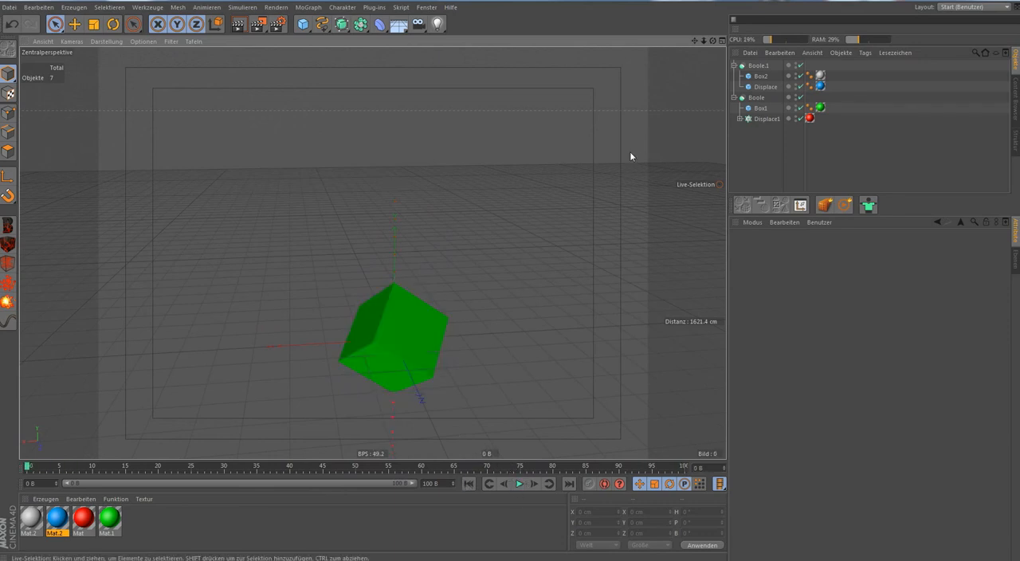
Collapse both Booles, duplicate Boole.1 with its contents, and rename the copy as Boole 3.
click(733, 66)
click(754, 66)
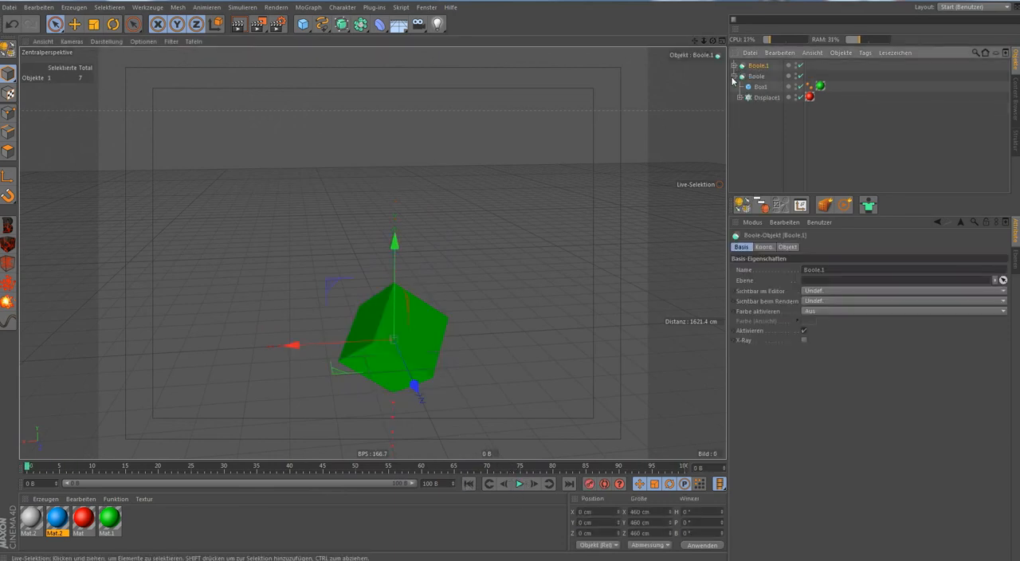
click(734, 75)
ctrl+drag(757, 64, 736, 69)
text(Boole)
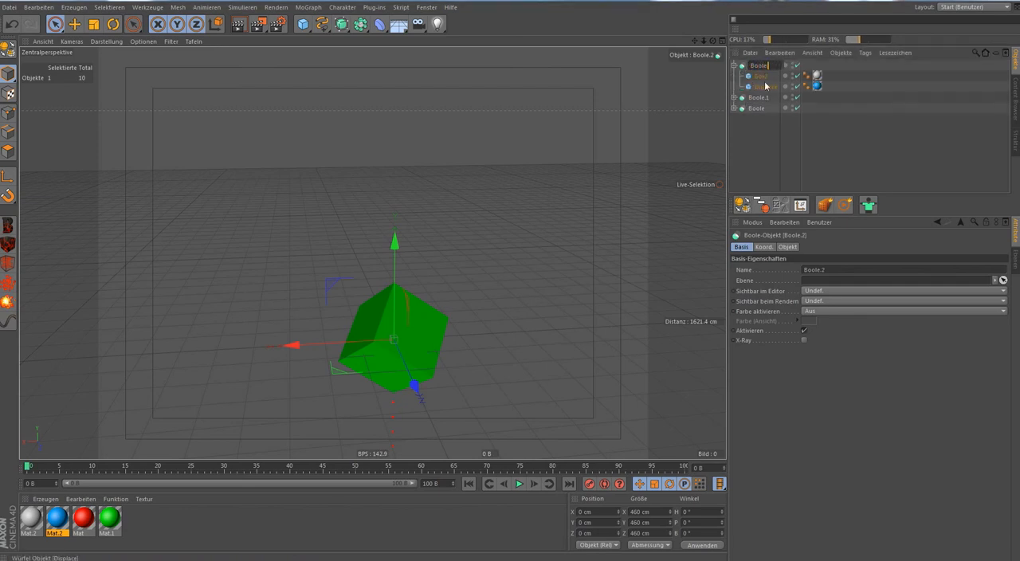
text( 3)
key(Return)
Extend the timeline to 150 frames and shift the keyframes of Boole 3's Displace cube to frames 80 and 110.
click(761, 78)
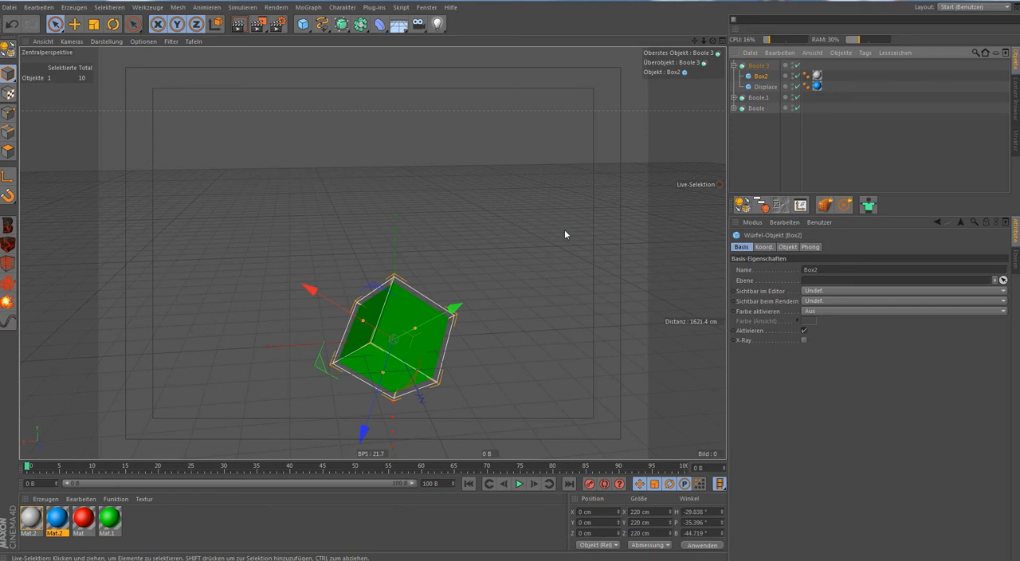
alt+drag(564, 231, 707, 174)
click(763, 87)
alt+drag(708, 118, 534, 278)
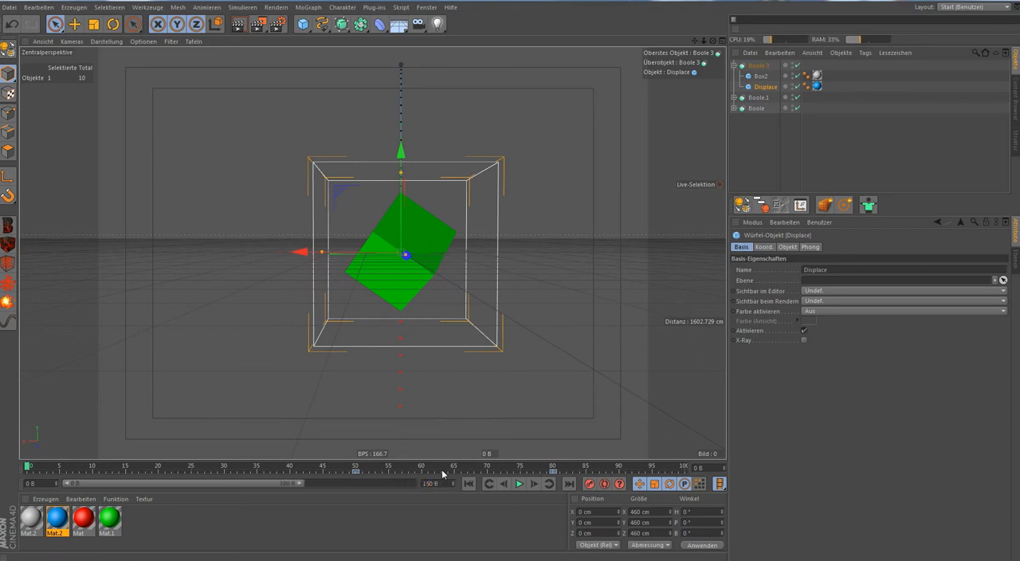
drag(305, 483, 413, 478)
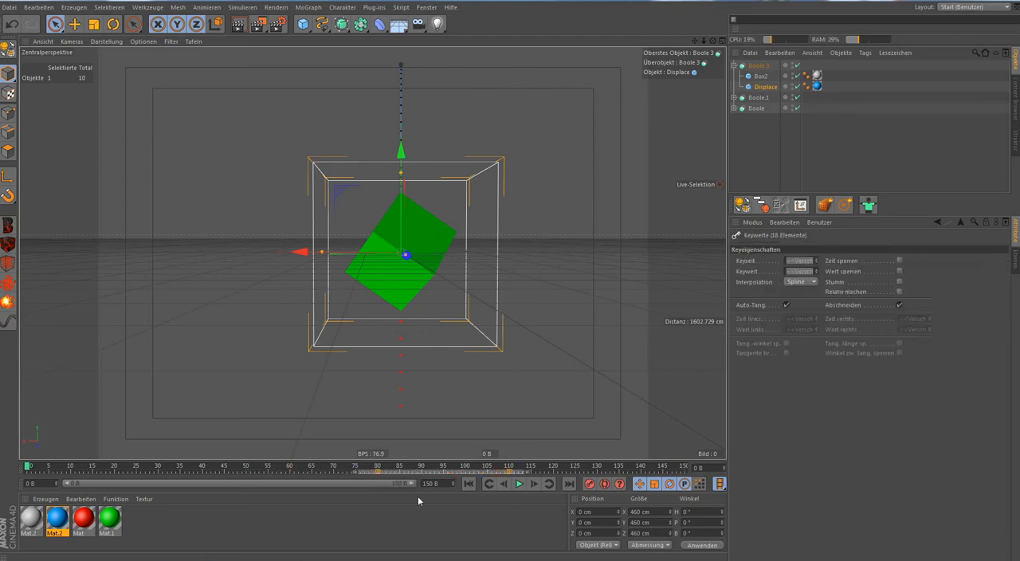
In Boole 3, replace the material of Box2 with the blue one and that of Displace with the red one.
click(102, 521)
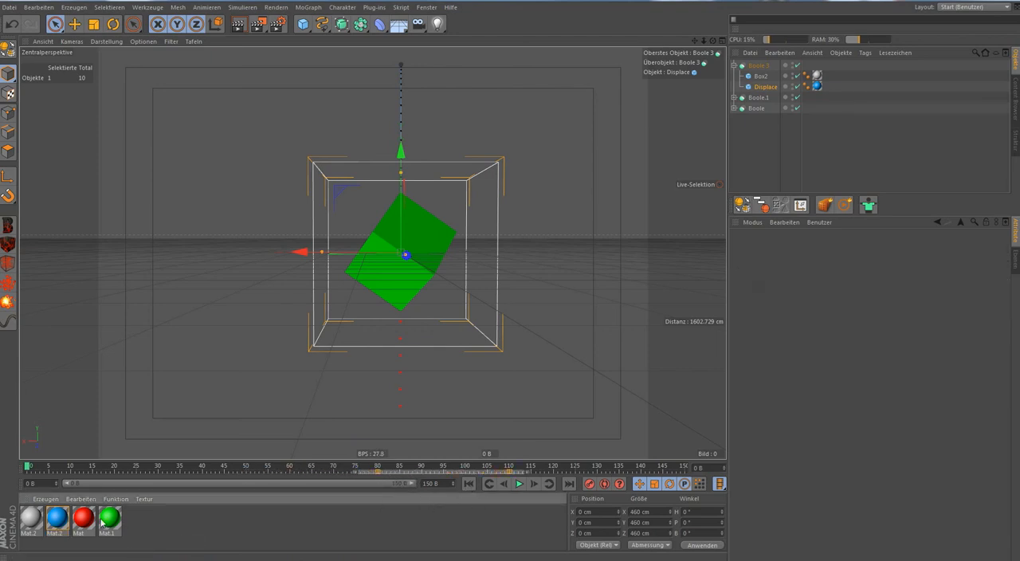
drag(84, 522, 816, 77)
click(67, 522)
drag(823, 77, 822, 88)
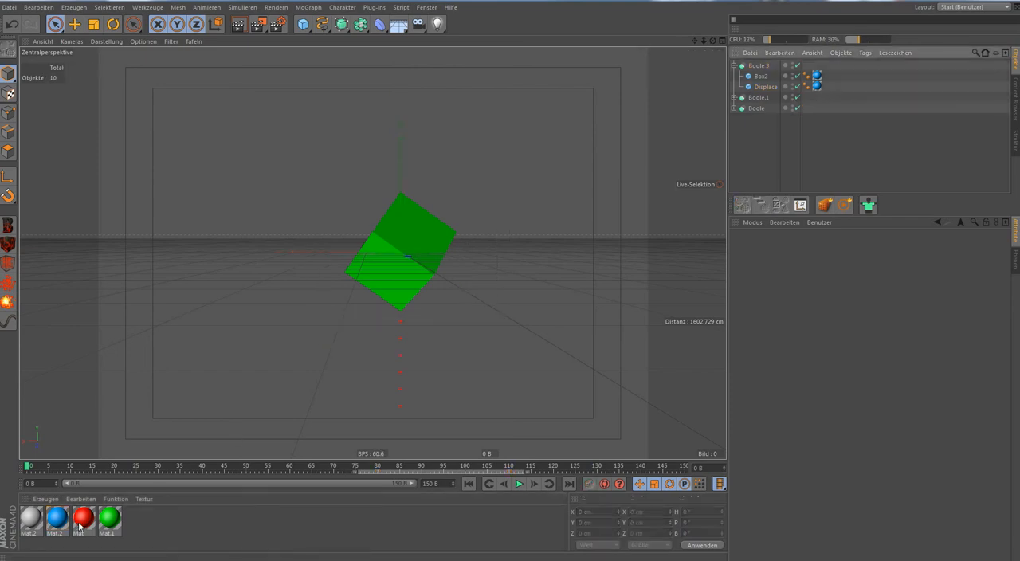
drag(79, 526, 818, 87)
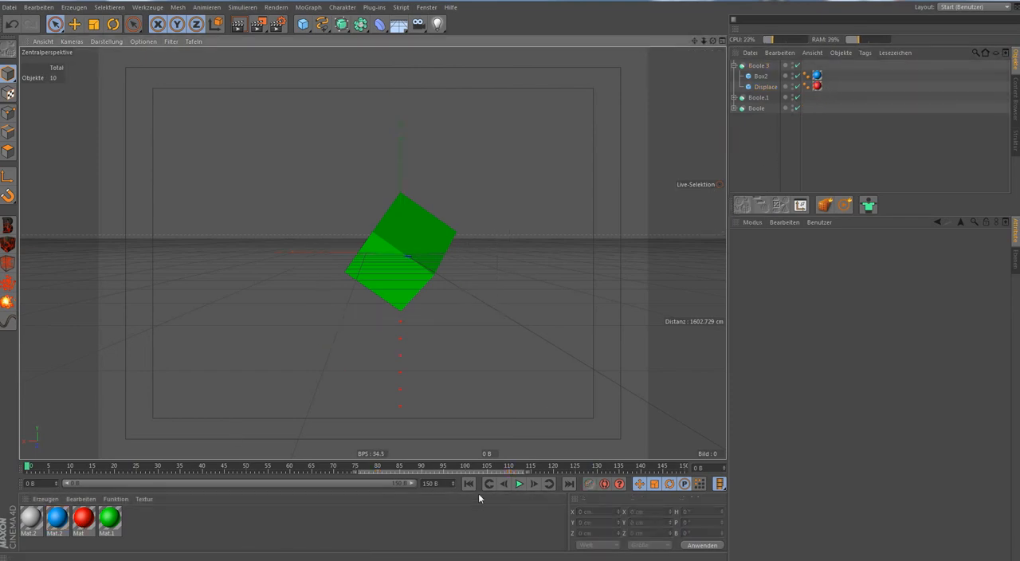
Play the animation and stop at frame 92 to examine the overlapping shells from below.
click(518, 484)
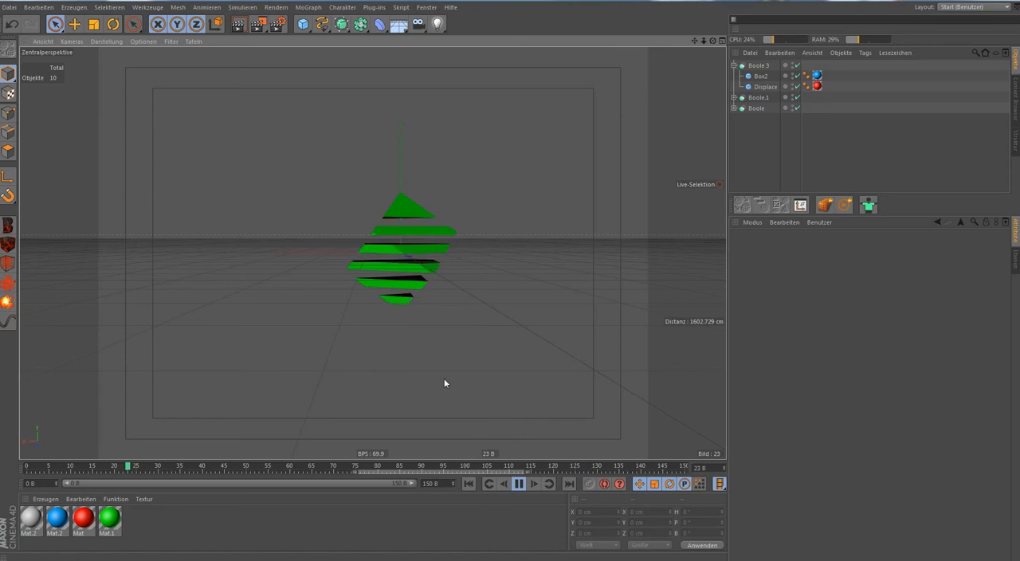
click(519, 483)
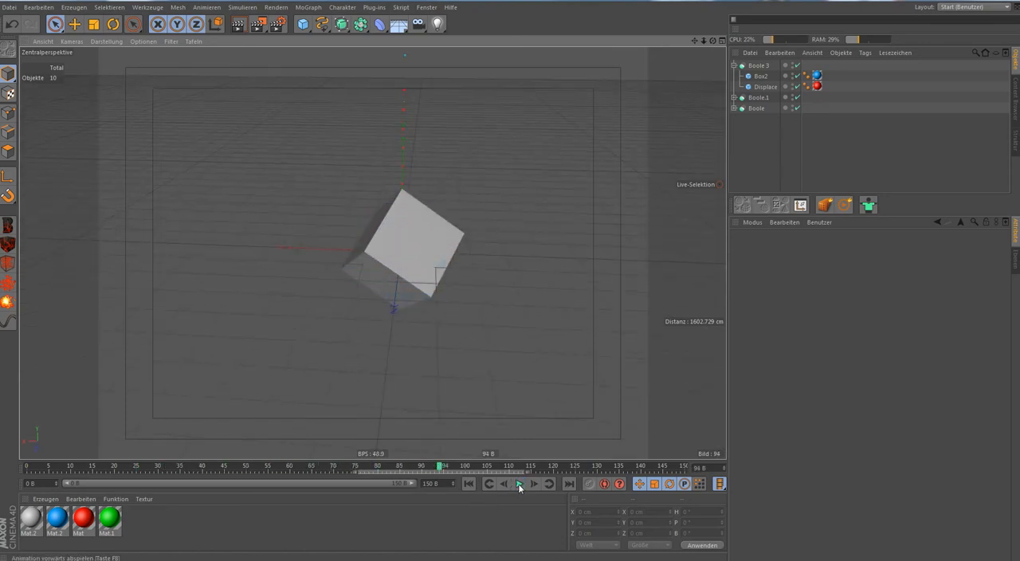
drag(440, 468, 430, 466)
alt+drag(598, 213, 528, 207)
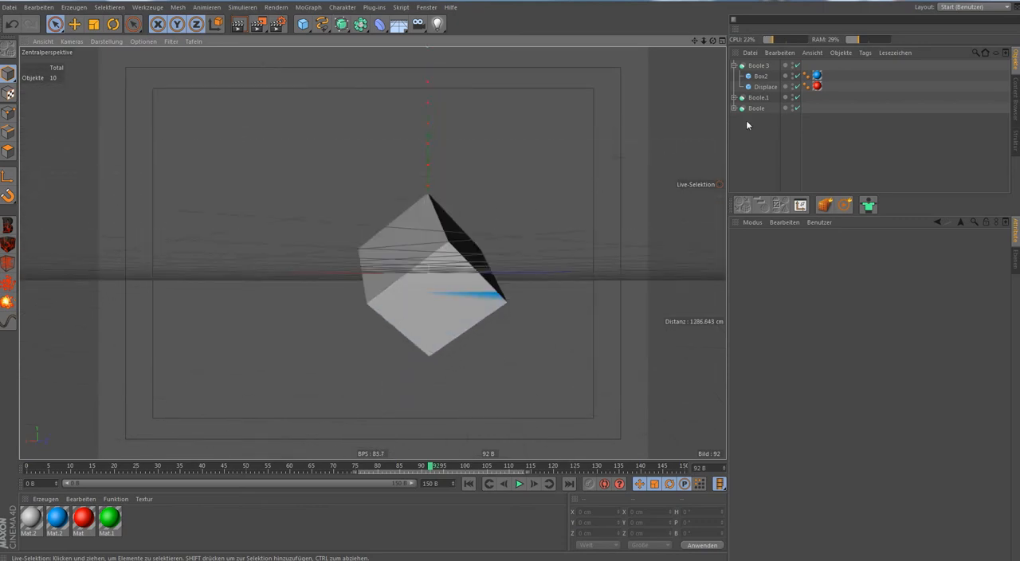
Scale Boole 3's Box2 uniformly to 242 cm so that it encloses the grey shell.
click(760, 76)
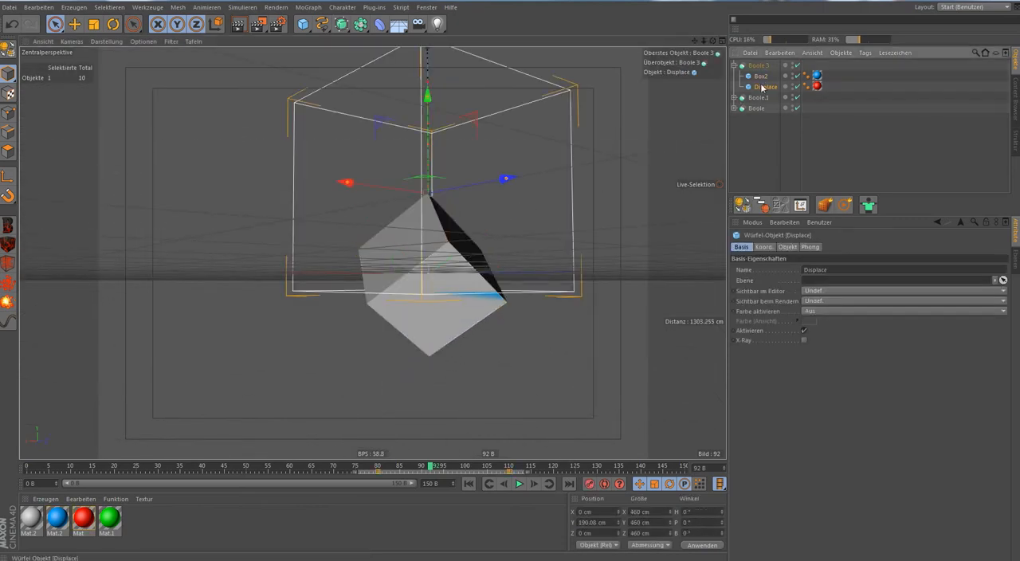
key(t)
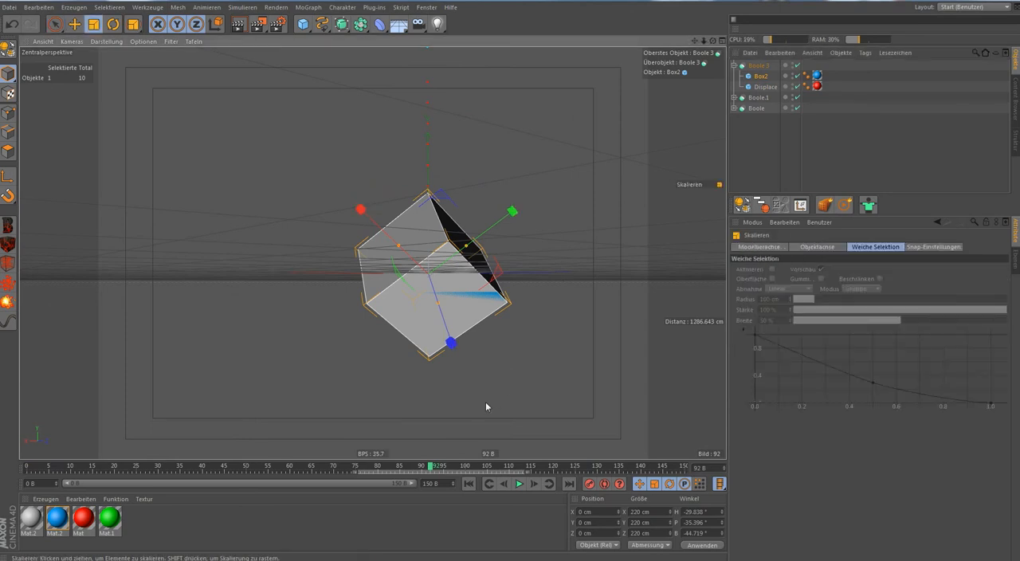
drag(494, 398, 509, 391)
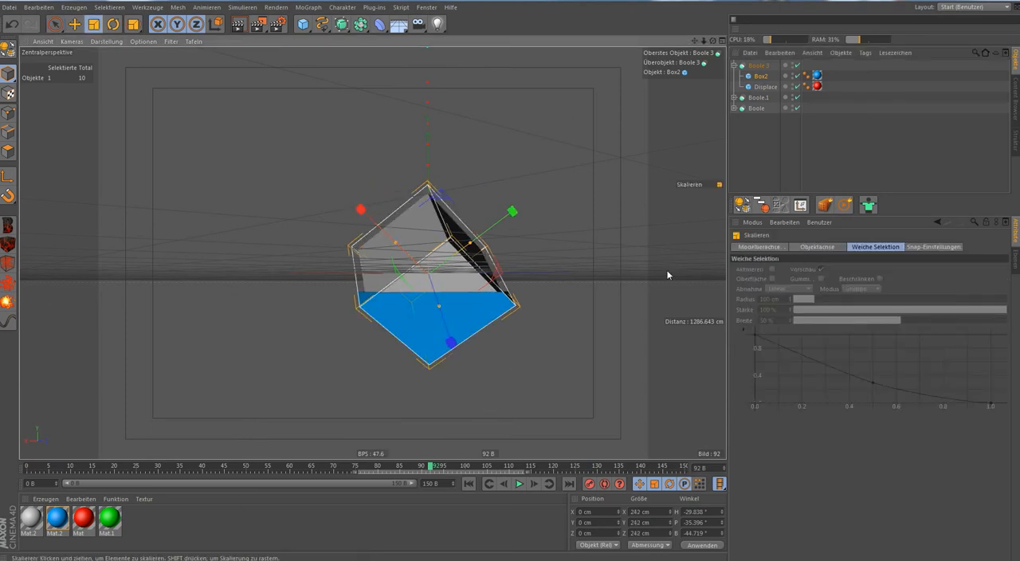
Inspect the enlarged blue shell and play the animation from the start to frame 114.
alt+drag(628, 227, 607, 290)
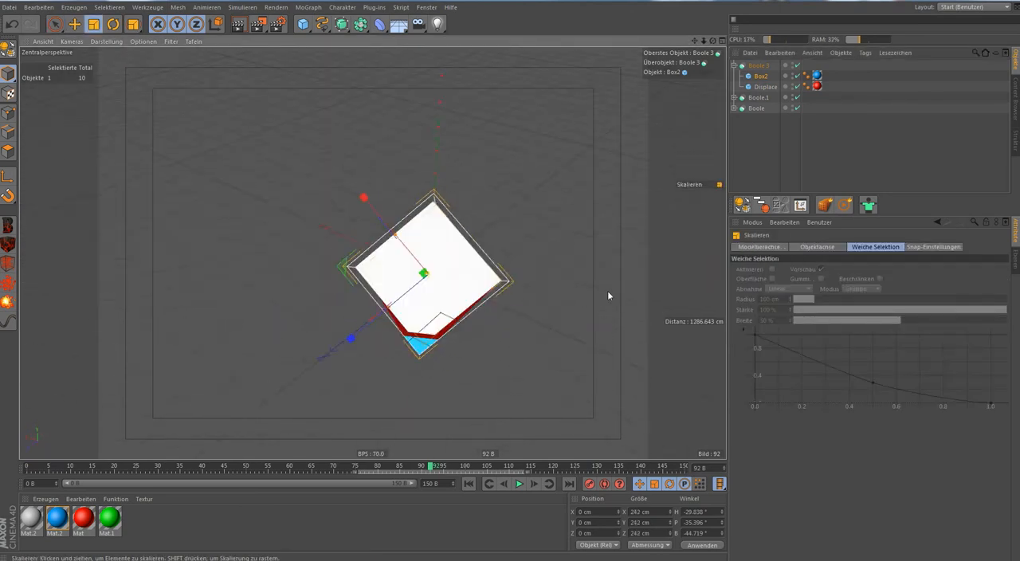
click(468, 484)
alt+drag(473, 417, 537, 379)
click(519, 484)
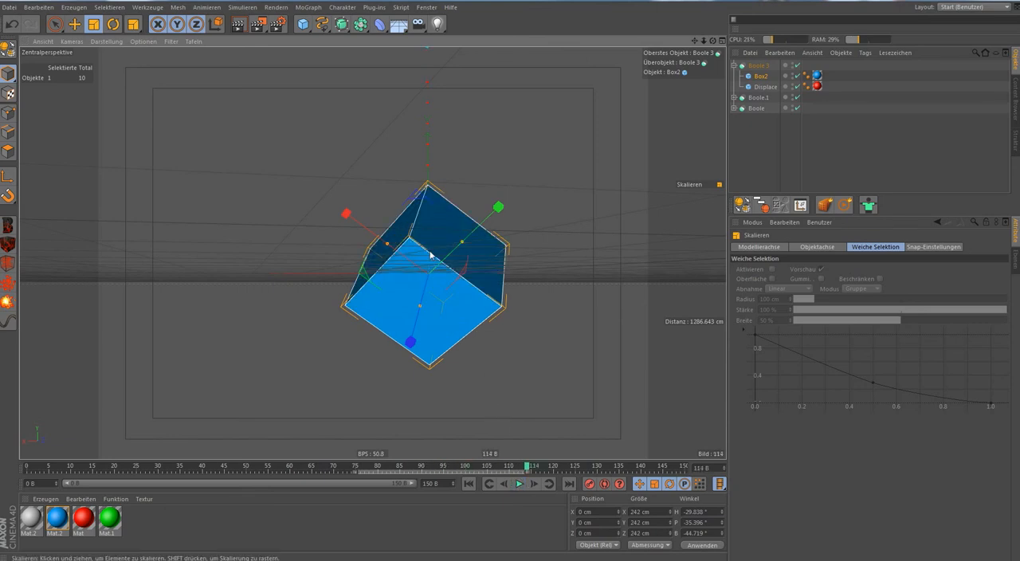
alt+drag(430, 255, 489, 273)
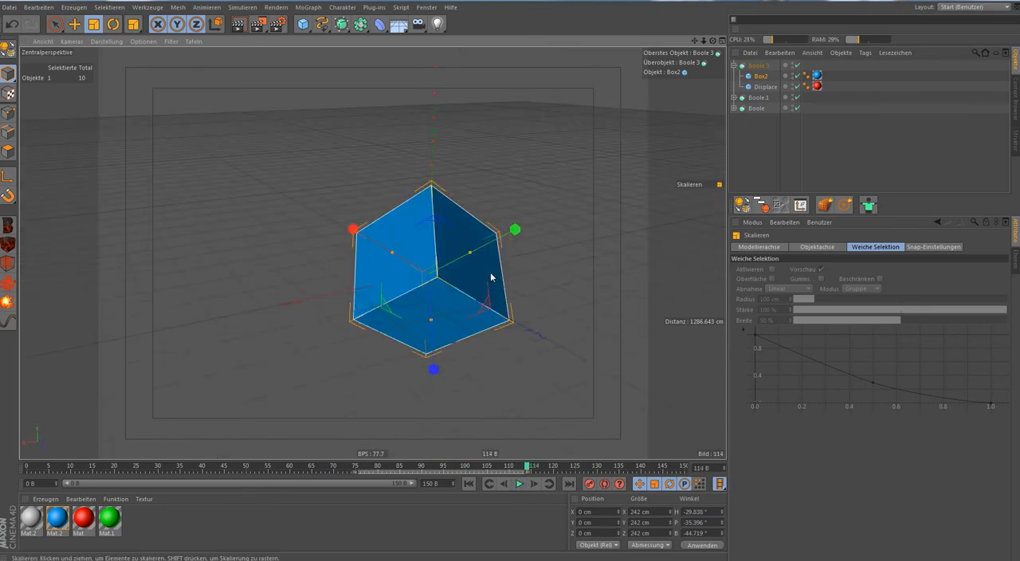
Duplicate Boole 3 together with its contents.
click(303, 25)
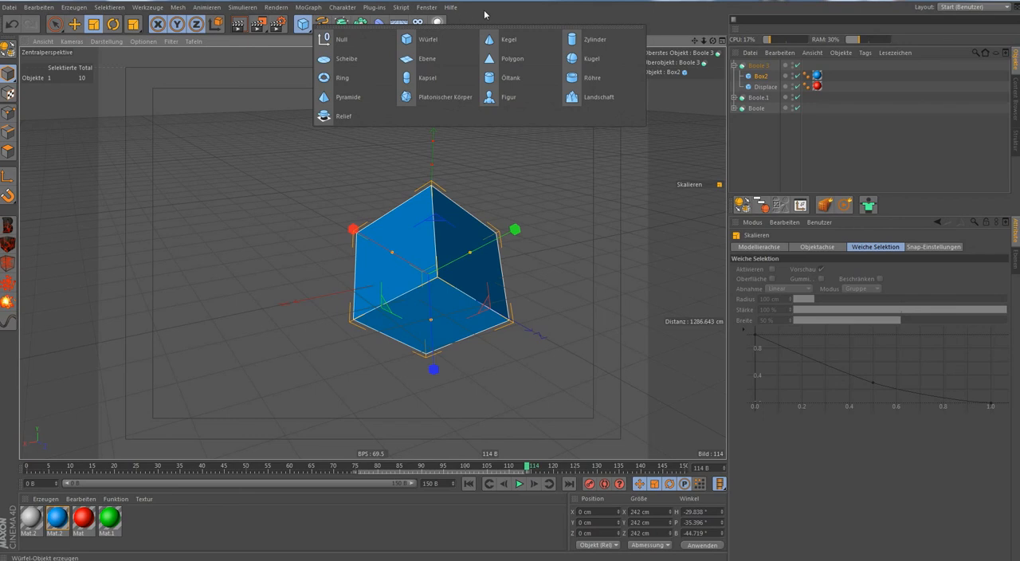
ctrl+drag(758, 66, 759, 65)
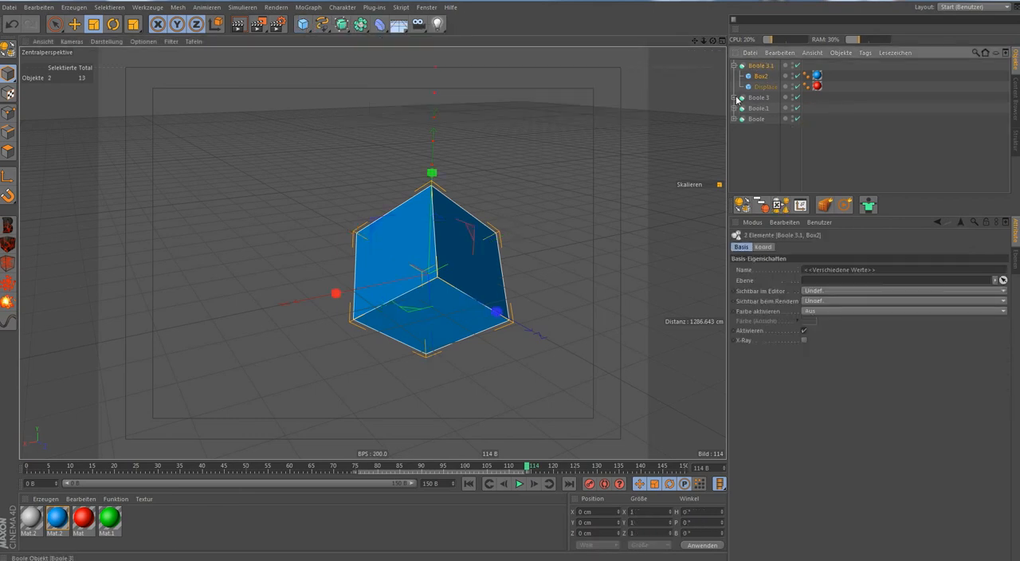
Replace Box2 in Boole 3.1 with a new sphere scaled uniformly to about 439 cm across, placed above Displace.
click(758, 75)
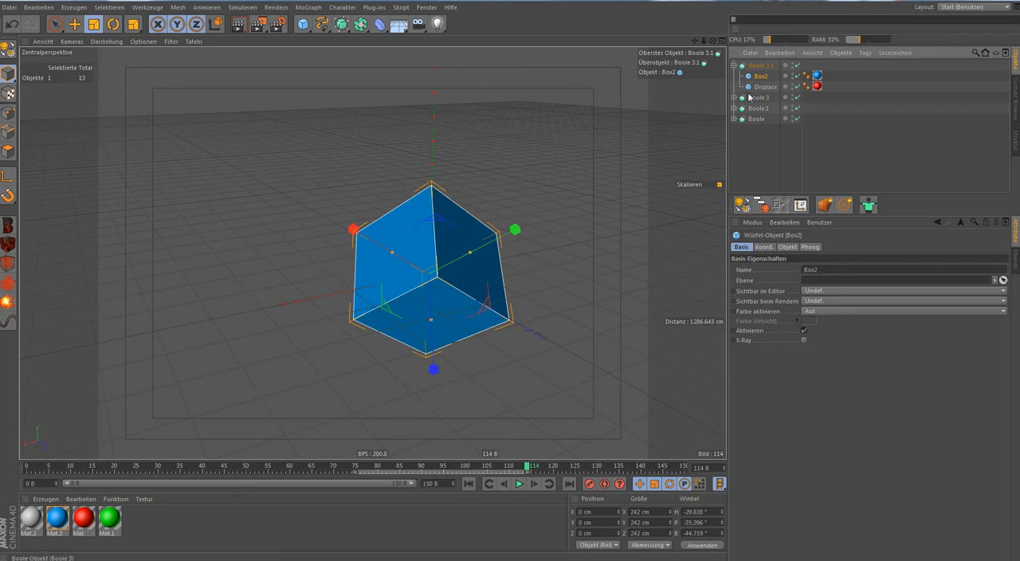
key(Delete)
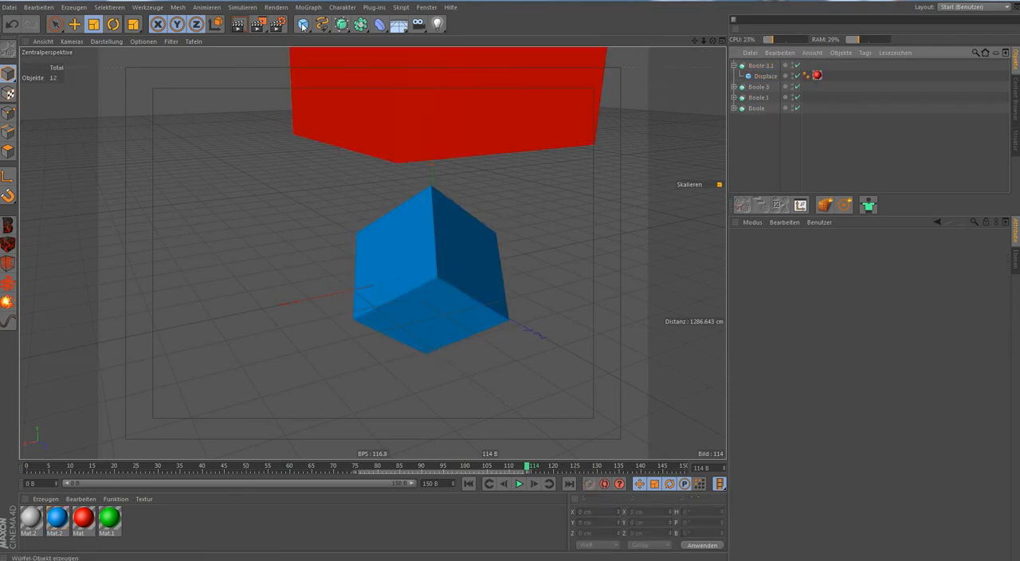
drag(304, 26, 610, 59)
drag(334, 355, 920, 320)
alt+drag(705, 320, 517, 272)
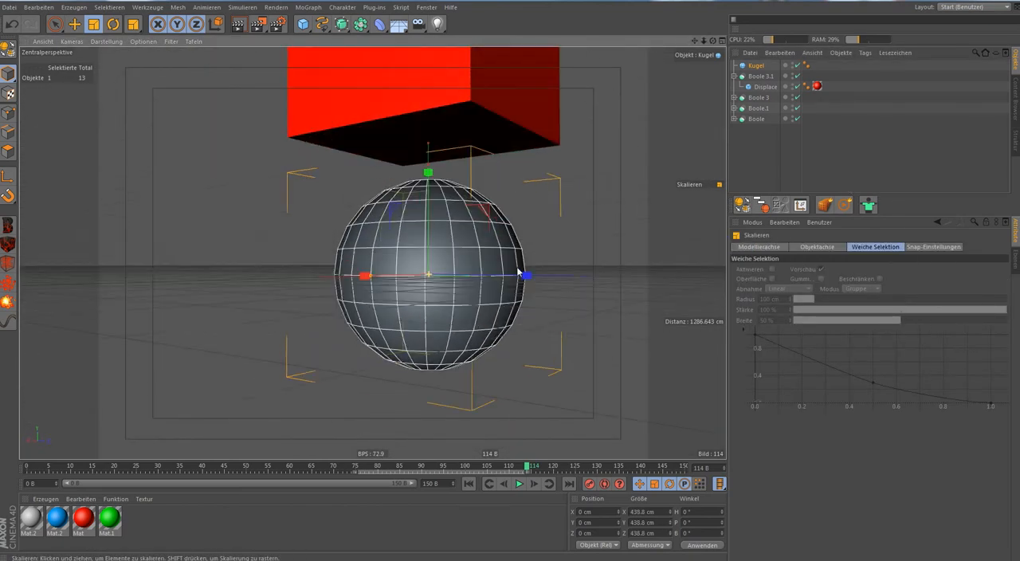
drag(755, 66, 761, 84)
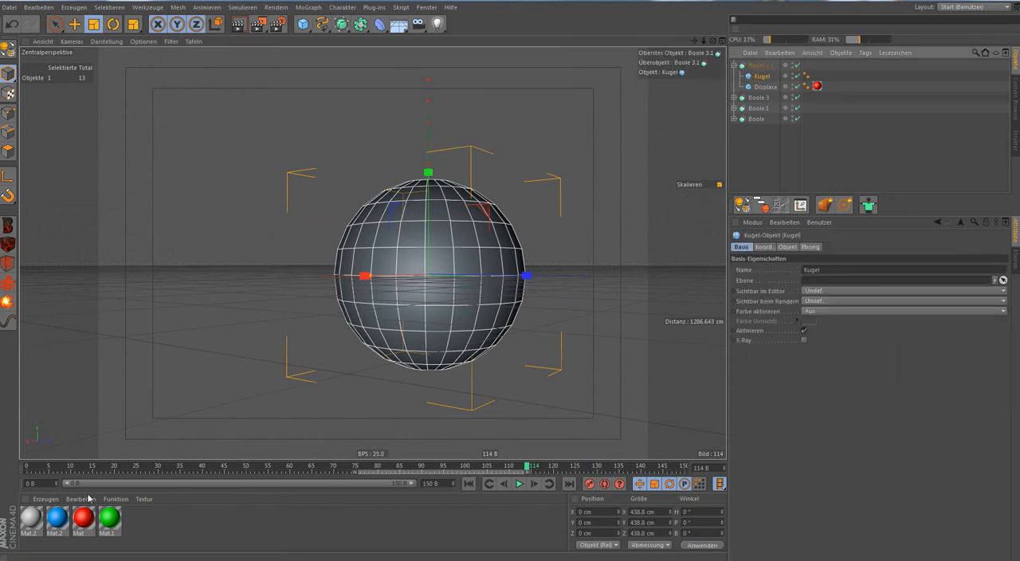
Apply the green material Mat.1 to the sphere in Boole 3.1.
click(96, 538)
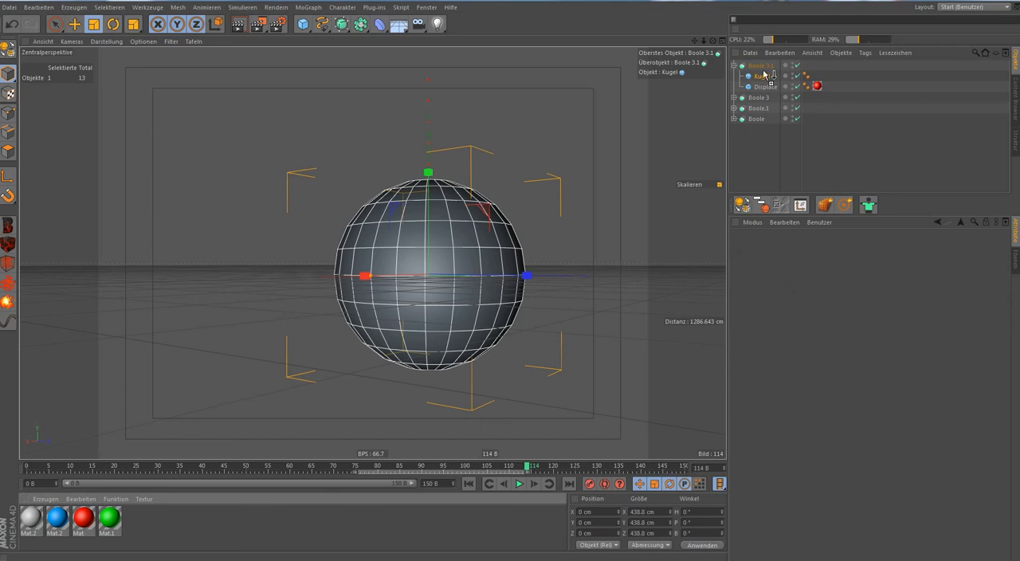
drag(763, 74, 763, 76)
click(825, 155)
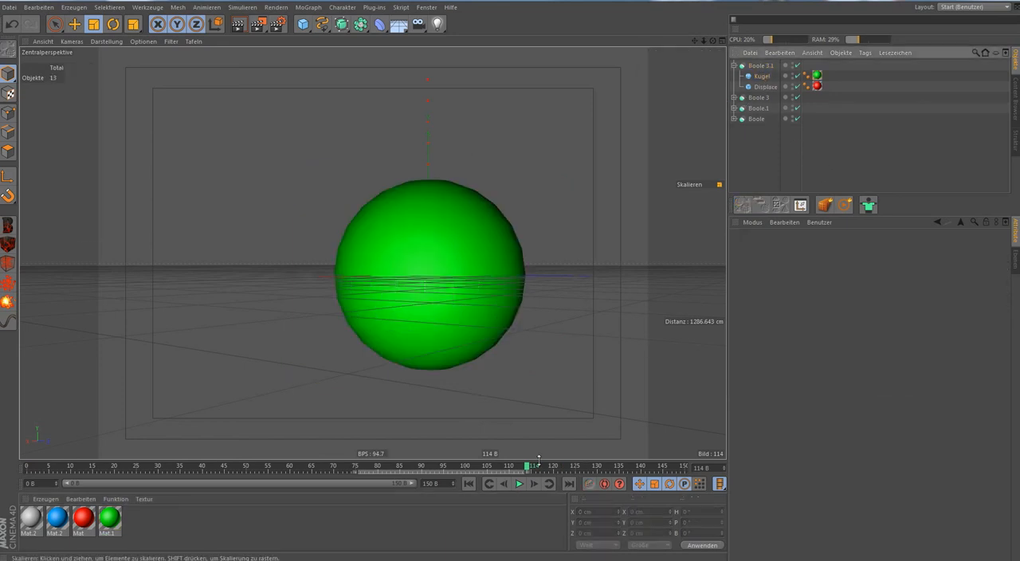
Return to frame 0 and shift the keyframes of Boole 3.1's Displace cube to frames 110 and 140.
click(467, 483)
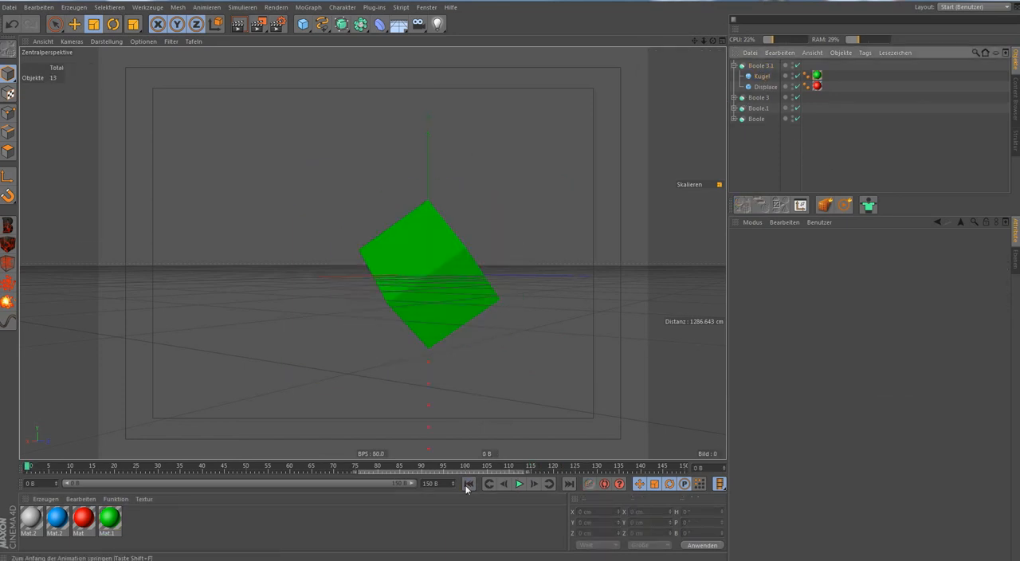
click(766, 87)
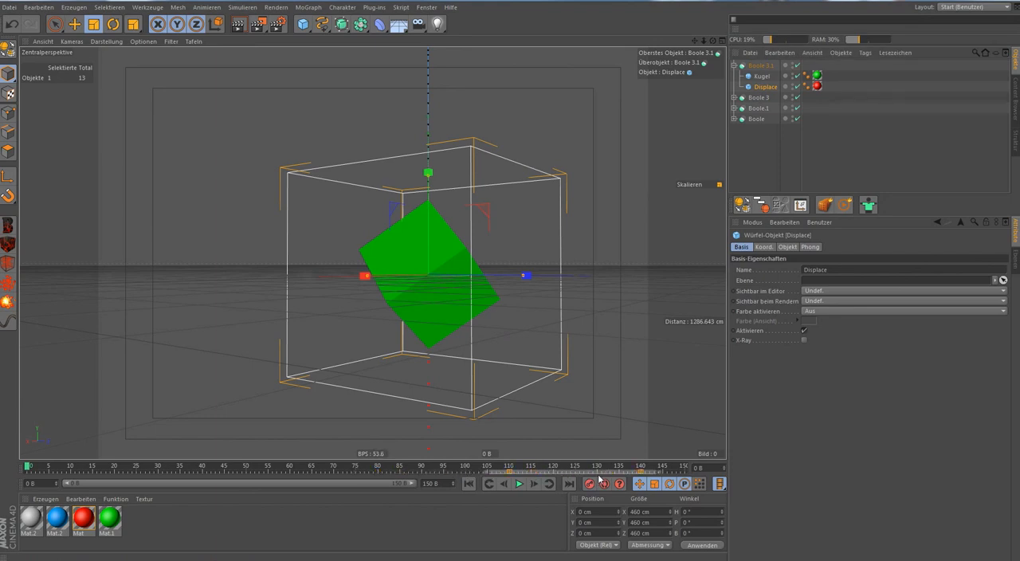
Play the animation to frame 120, examine the sphere's reveal from another angle, scrub back to frame 111 and return to the start.
click(519, 484)
click(787, 147)
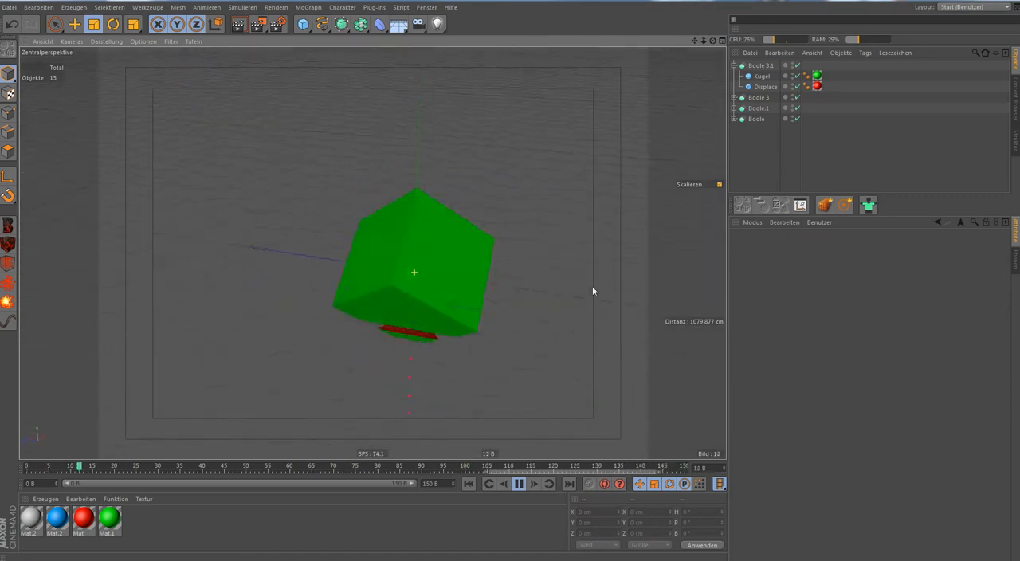
alt+drag(241, 253, 674, 250)
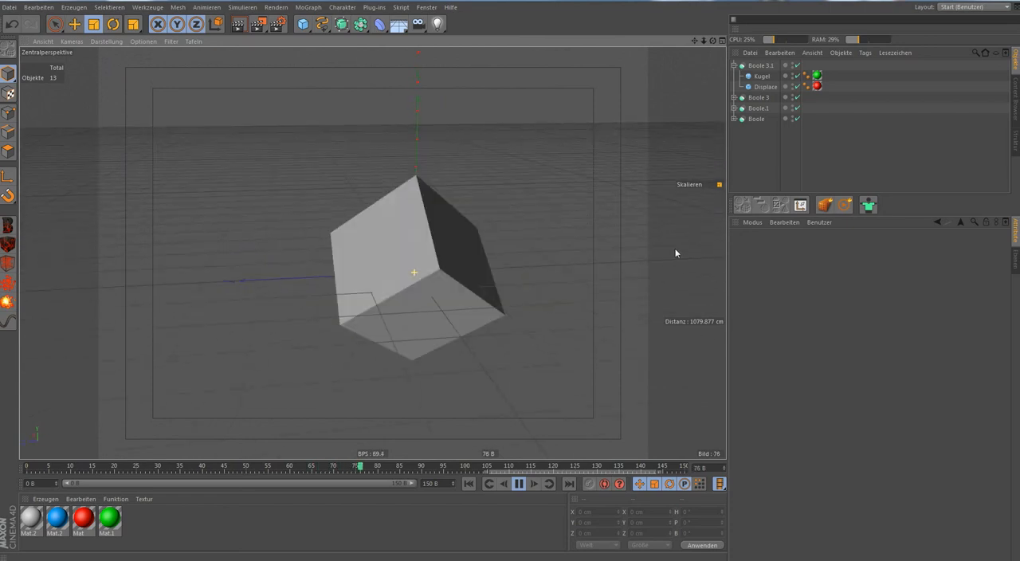
click(522, 487)
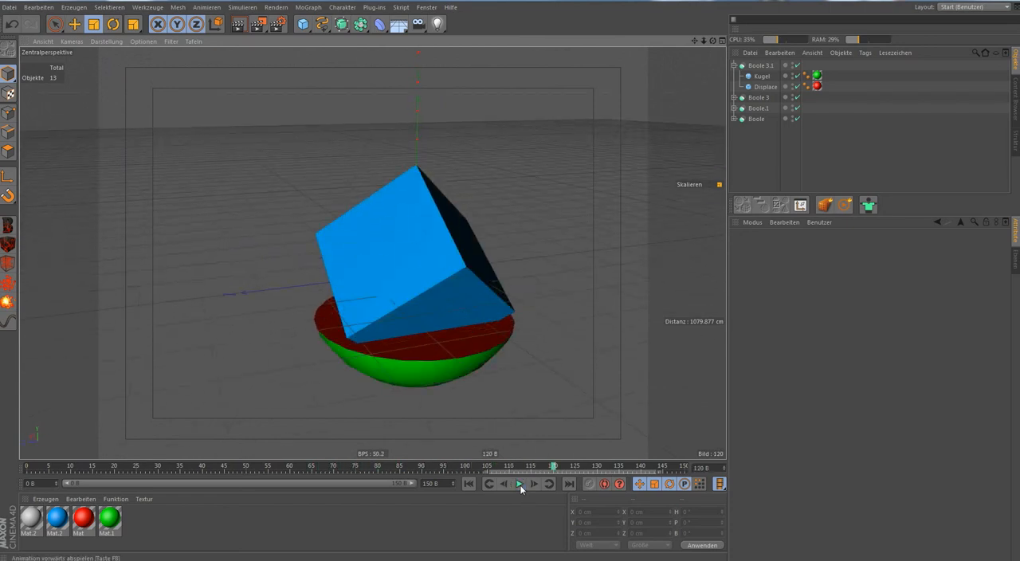
drag(553, 466, 514, 471)
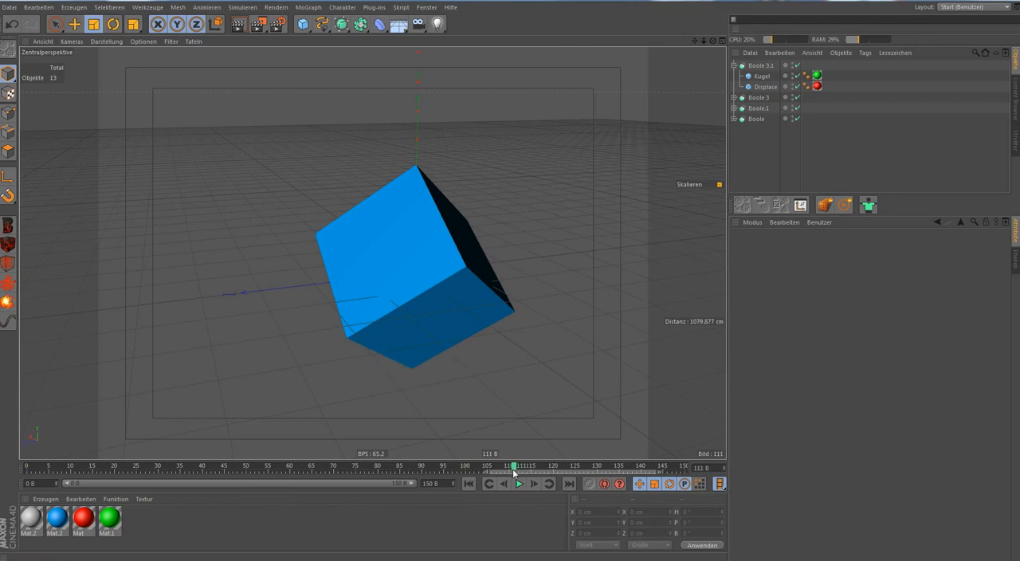
click(468, 483)
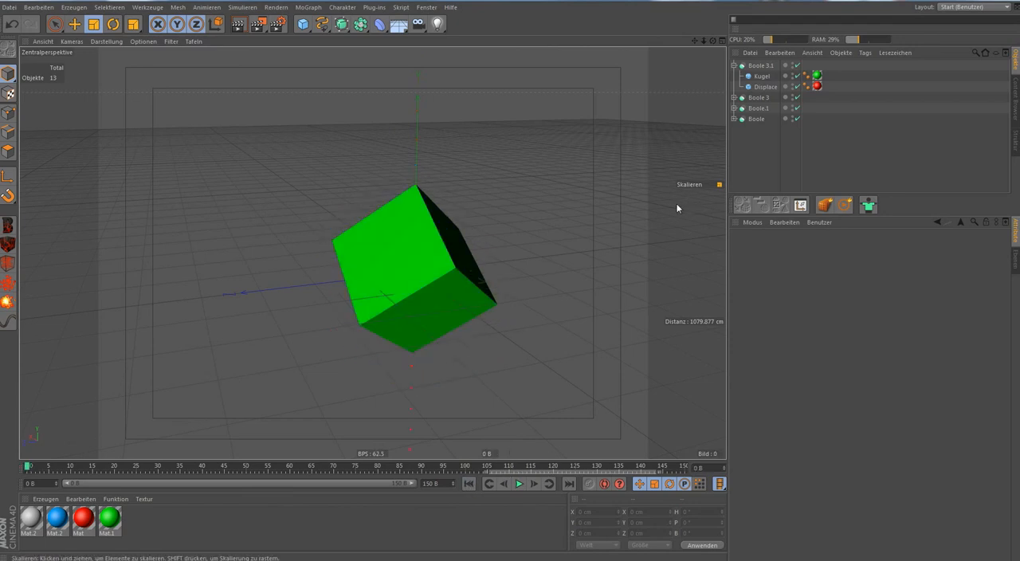
Group all four Boole objects under a single null object.
click(733, 66)
key(ctrl+a)
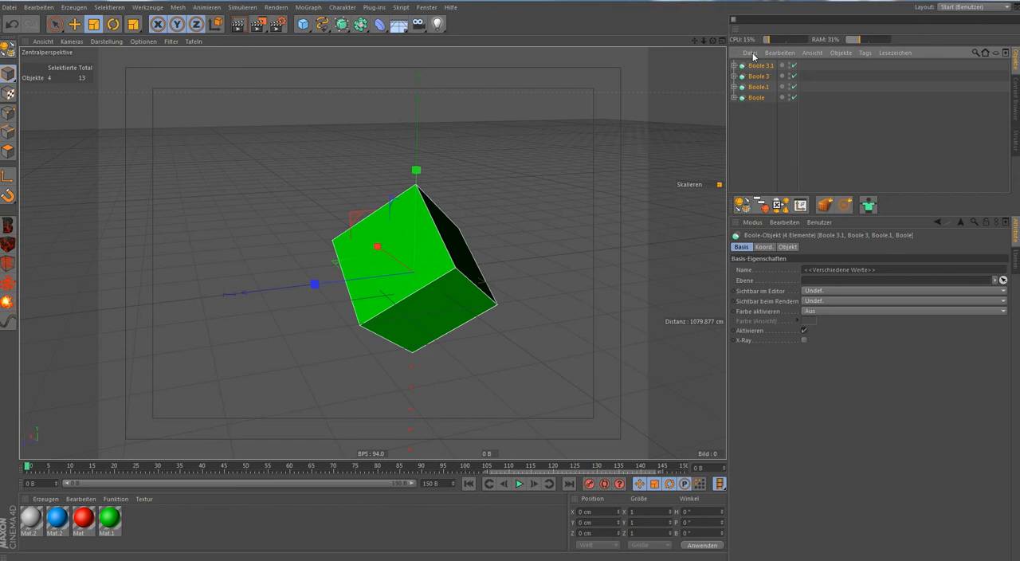
key(alt+g)
click(749, 94)
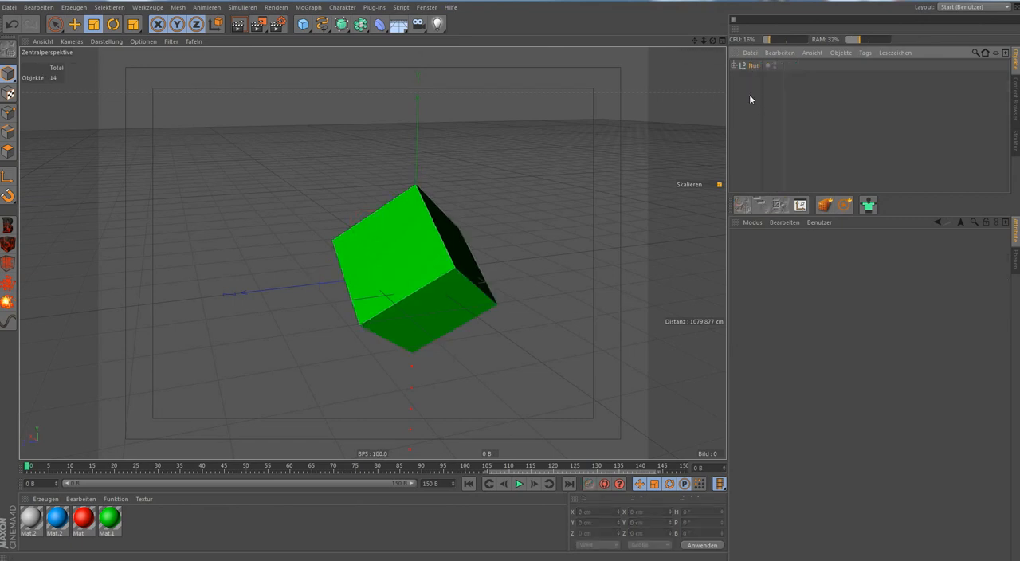
Select the null and record its starting keyframe at frame 0.
click(51, 27)
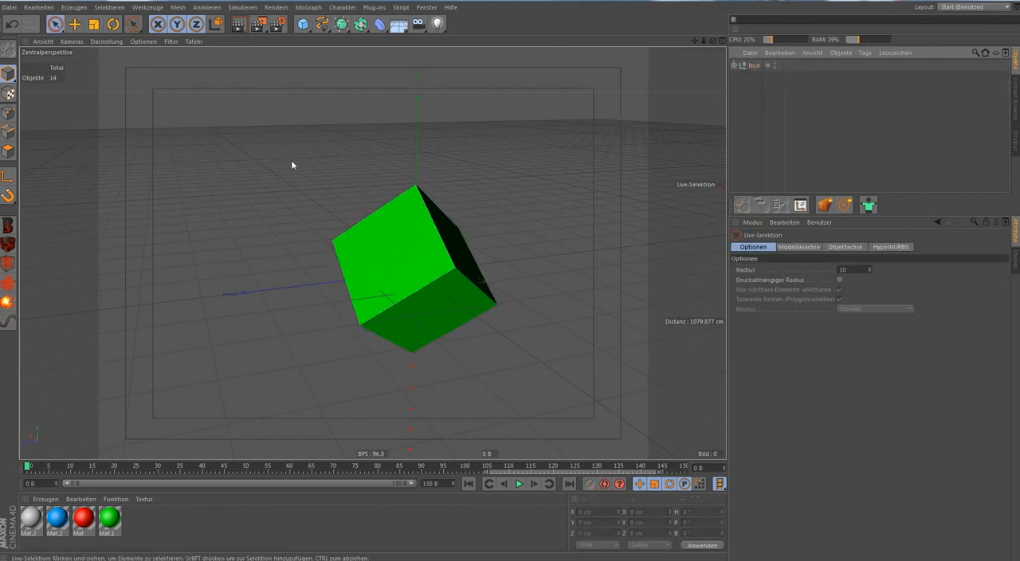
alt+drag(290, 162, 430, 135)
click(759, 70)
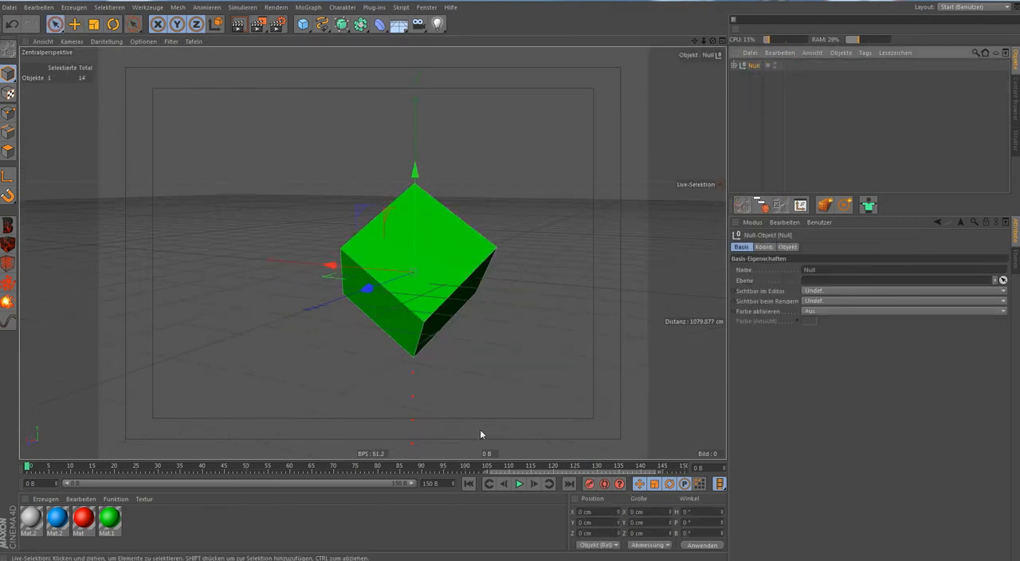
alt+drag(302, 392, 159, 450)
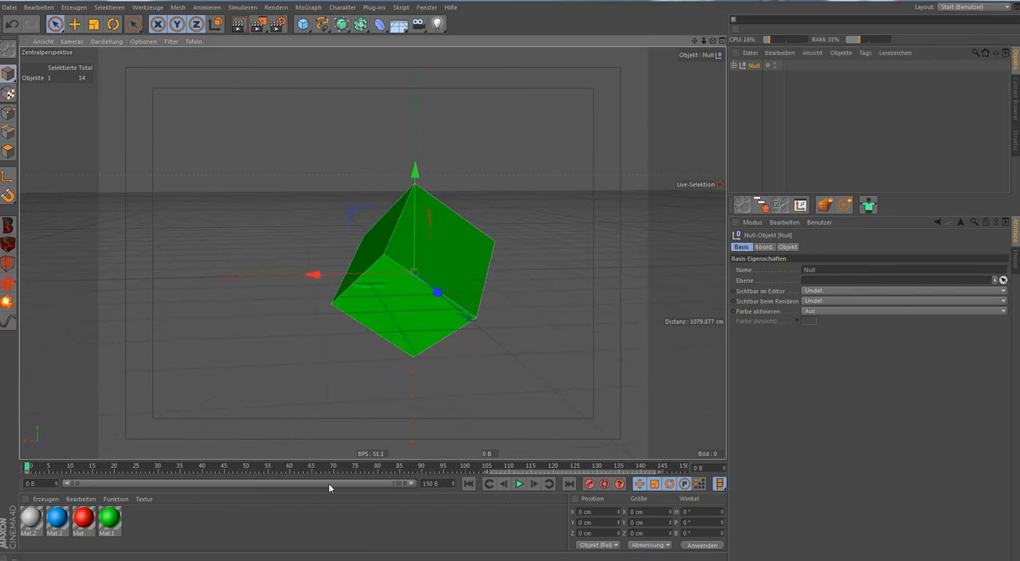
At frame 135, rotate the null freely to about H 62°, P -9°, B -209° and record a rotation keyframe.
drag(237, 468, 615, 499)
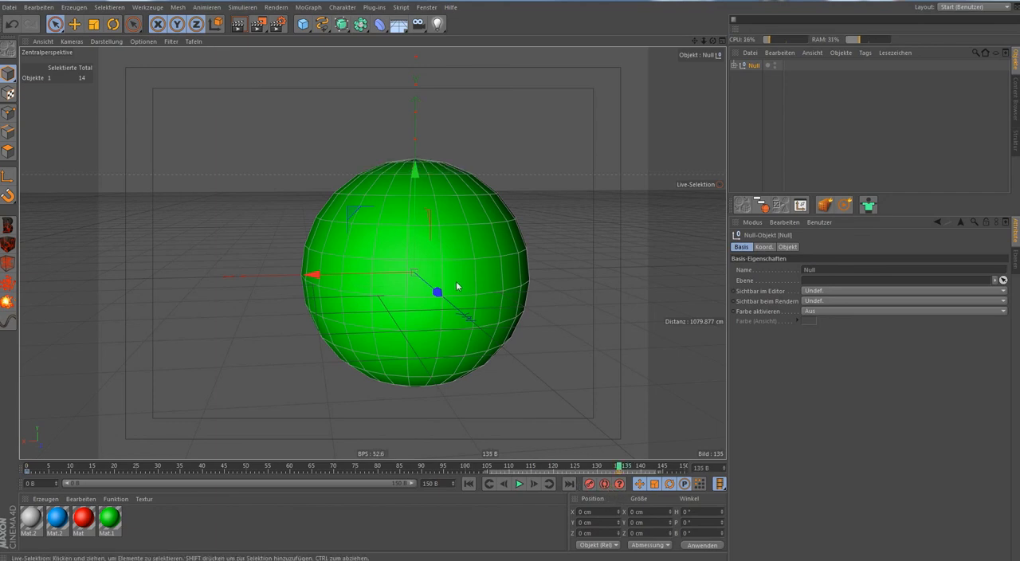
key(r)
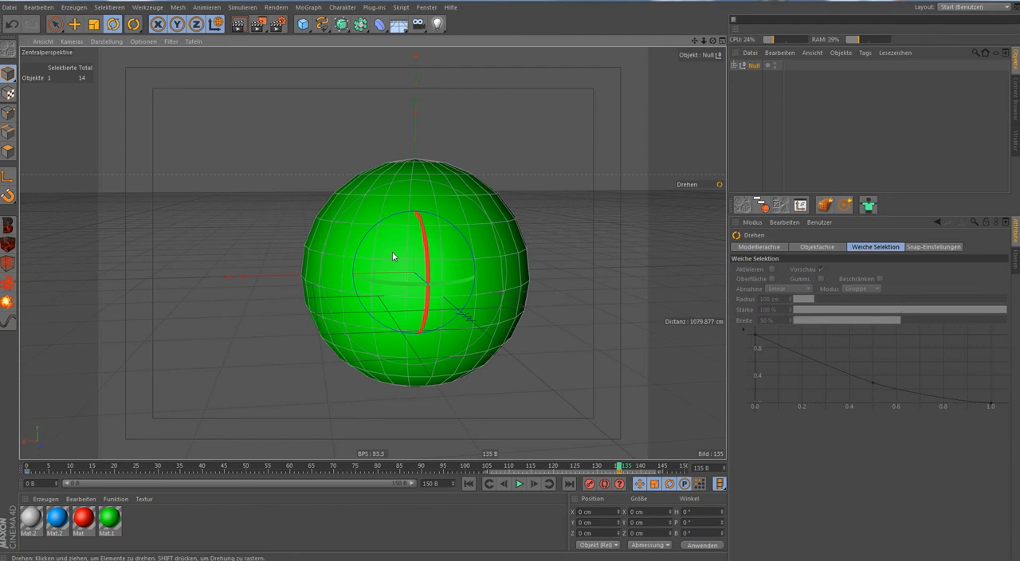
drag(406, 259, 411, 111)
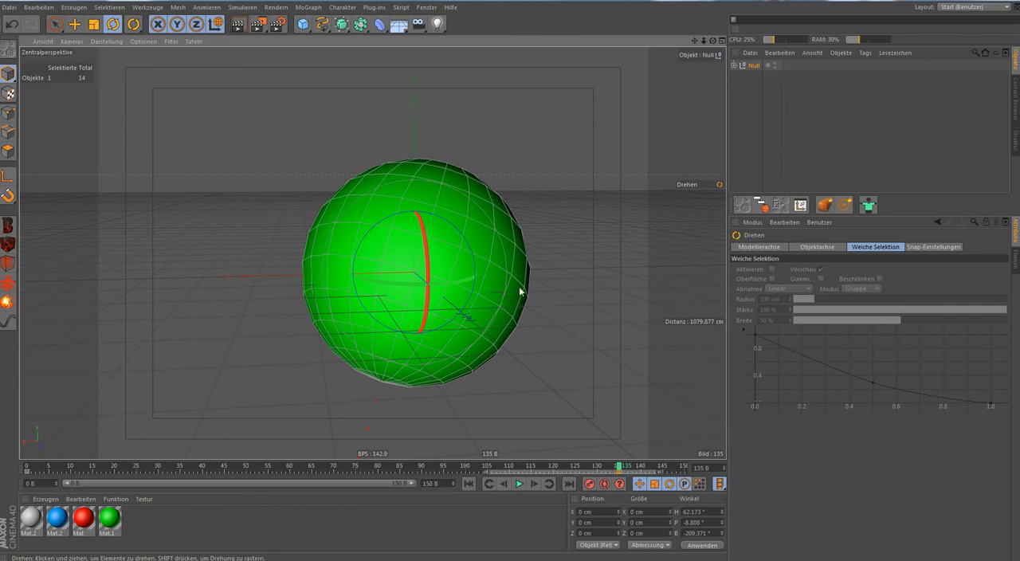
Play the rotating animation from the start, stop it and scrub to frame 137 to examine the final sphere.
click(467, 484)
click(747, 114)
click(519, 483)
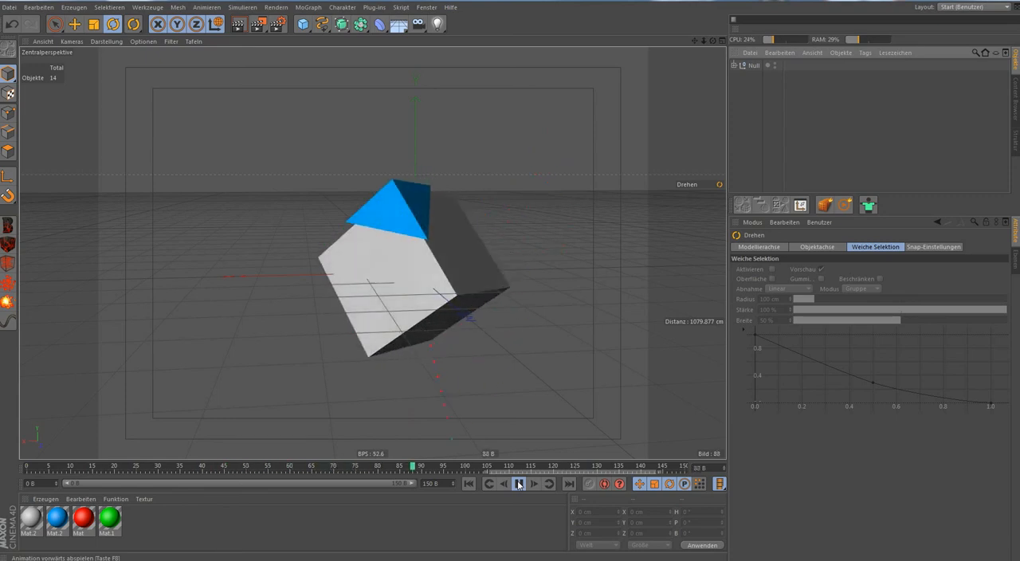
click(517, 483)
drag(551, 470, 629, 473)
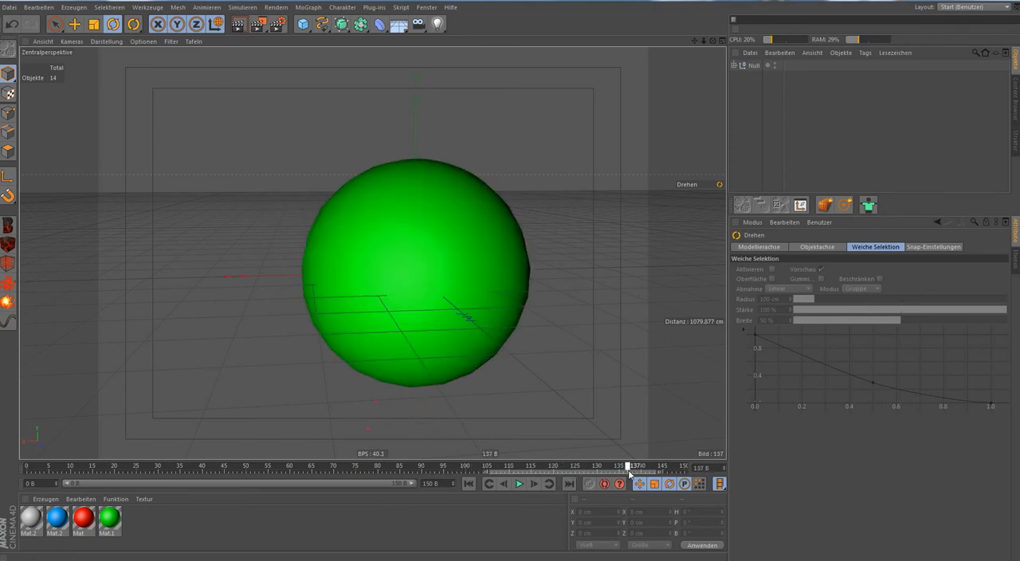